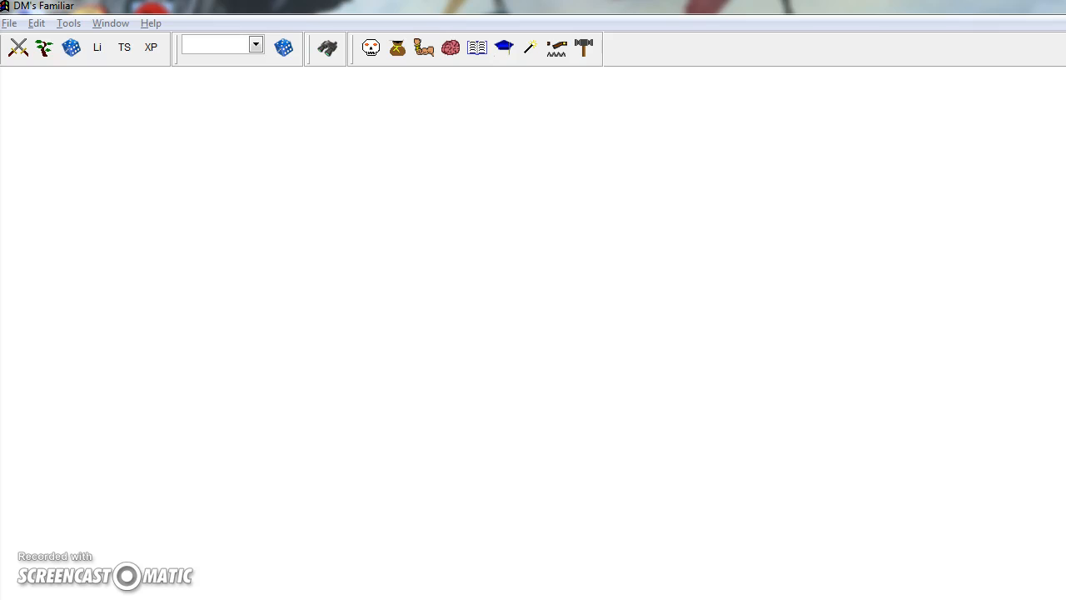
Step: Open the combat board and roll new initiatives for the Lich and the orcs
{"action": "left_click", "coordinate": [22, 52]}
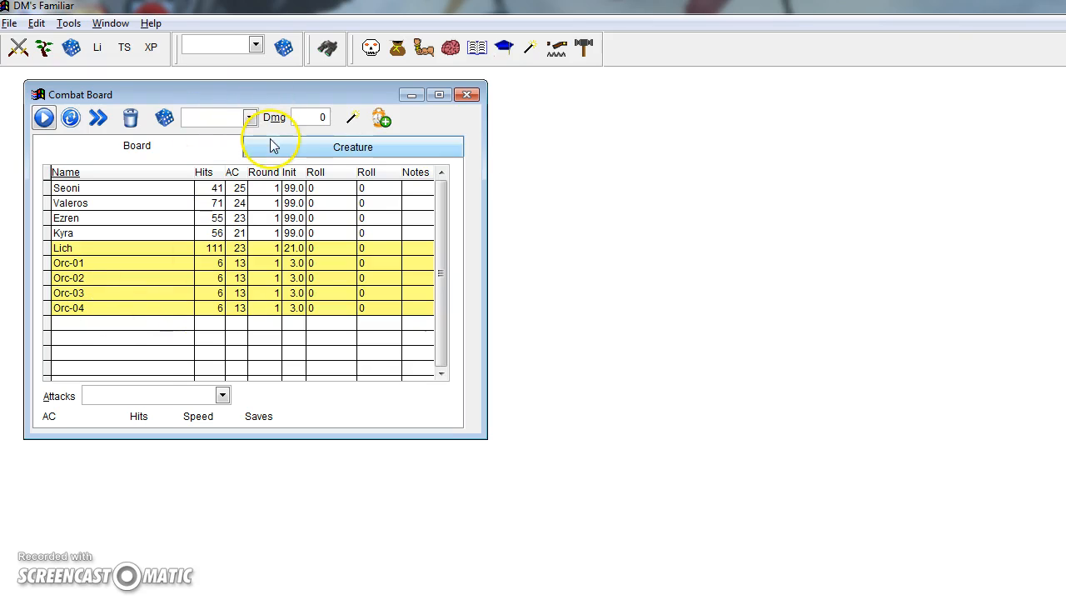
{"action": "left_click", "coordinate": [98, 118]}
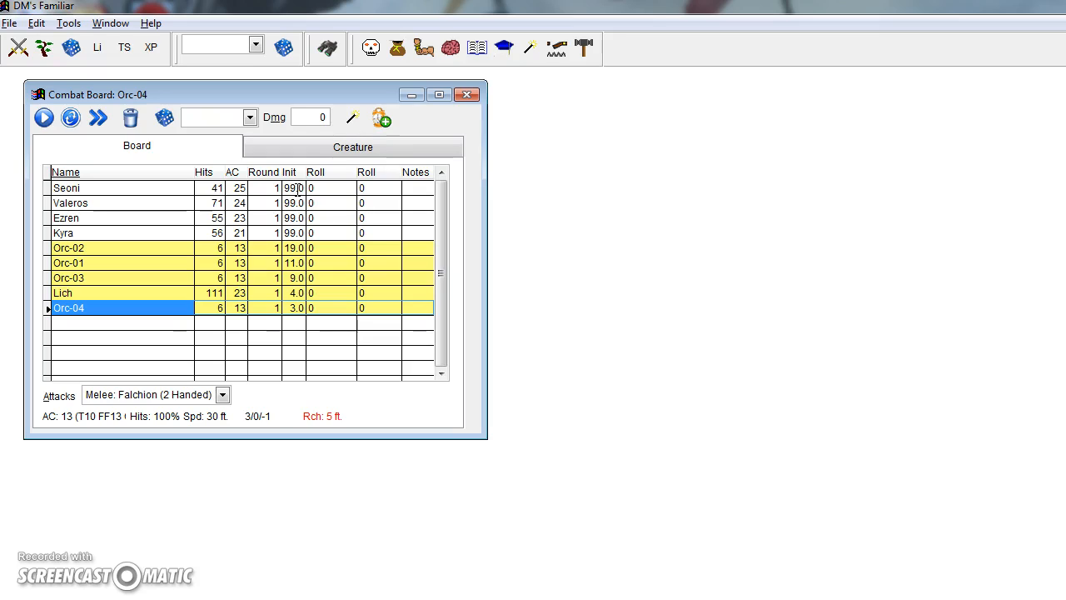
Step: Set the initiatives to 12 for Seoni, 13 for Valeros, 14 for Ezren and 15 for Kyra, and sort the board by initiative
{"action": "left_click", "coordinate": [302, 189]}
{"action": "type", "text": "12"}
{"action": "key", "text": "Return"}
{"action": "type", "text": "13"}
{"action": "key", "text": "Return"}
{"action": "type", "text": "14"}
{"action": "key", "text": "Return"}
{"action": "type", "text": "15"}
{"action": "key", "text": "Up"}
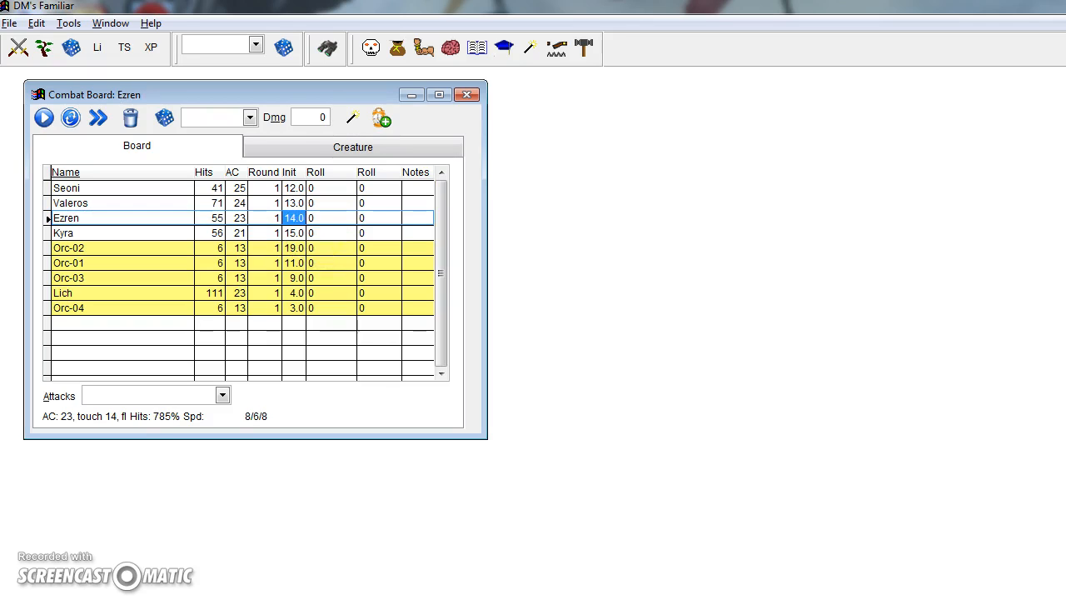
{"action": "left_click", "coordinate": [70, 118]}
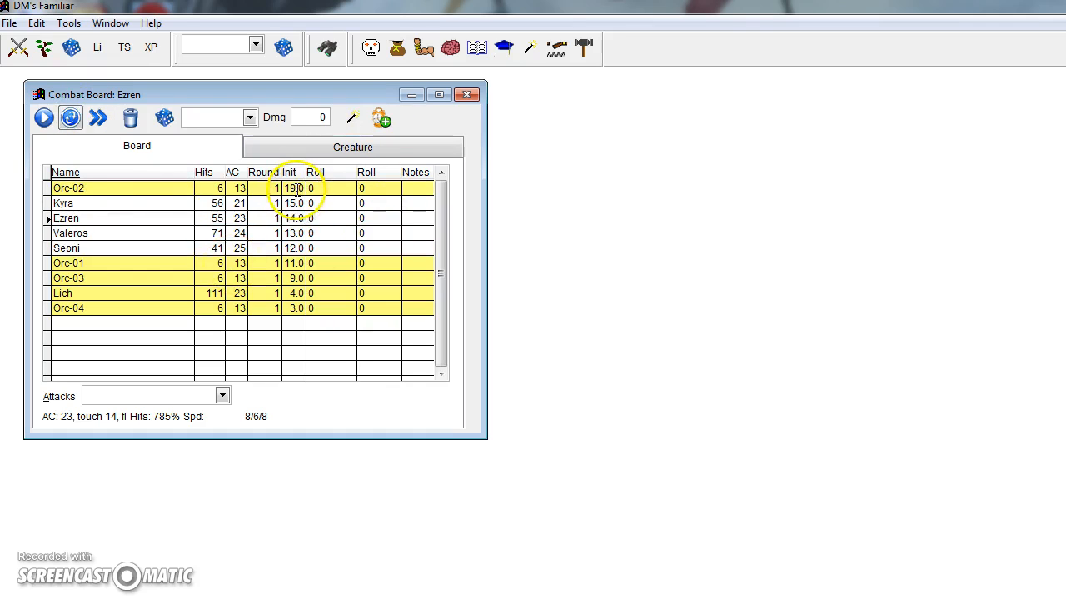
Step: Roll Orc-02's ranged Javelin (30') attack and place the output window below the combat board
{"action": "left_click", "coordinate": [79, 188]}
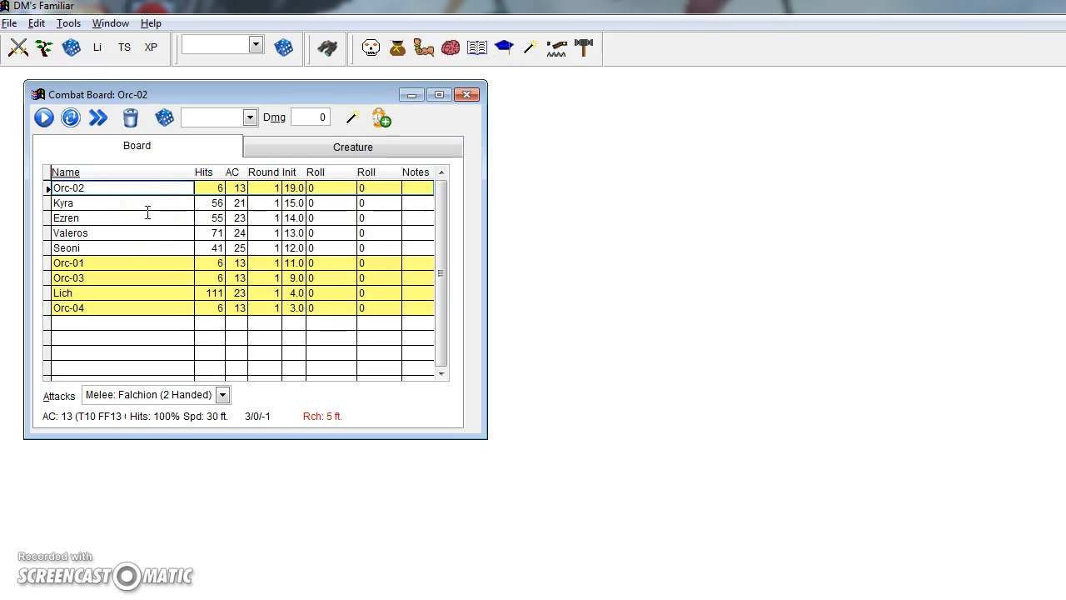
{"action": "left_click", "coordinate": [223, 396]}
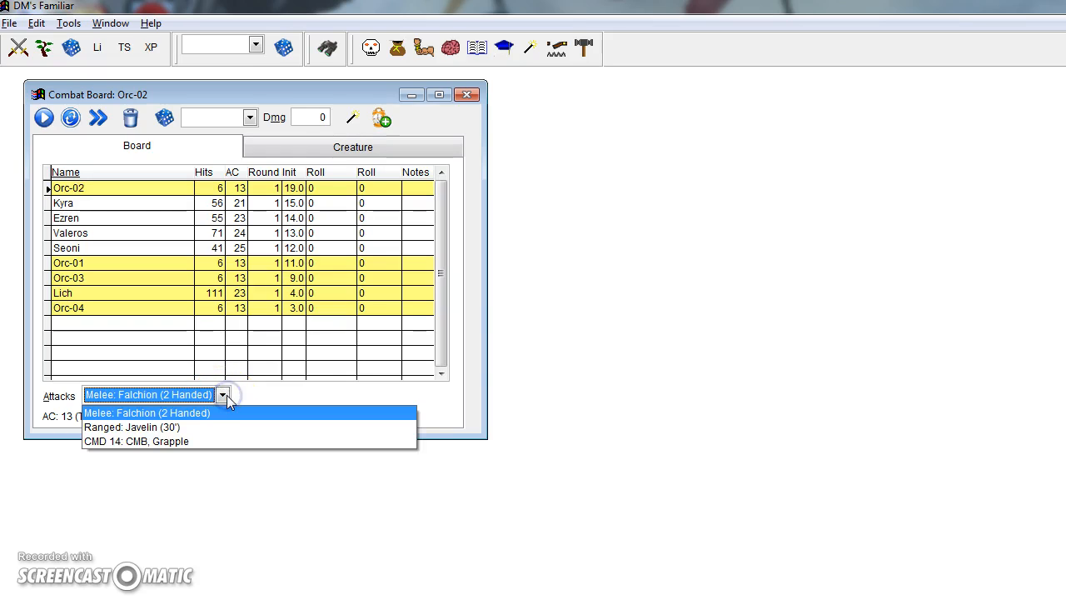
{"action": "left_click", "coordinate": [150, 431]}
{"action": "left_click_drag", "start_coordinate": [246, 487], "coordinate": [223, 346]}
{"action": "left_click", "coordinate": [471, 330]}
{"action": "left_click", "coordinate": [342, 475]}
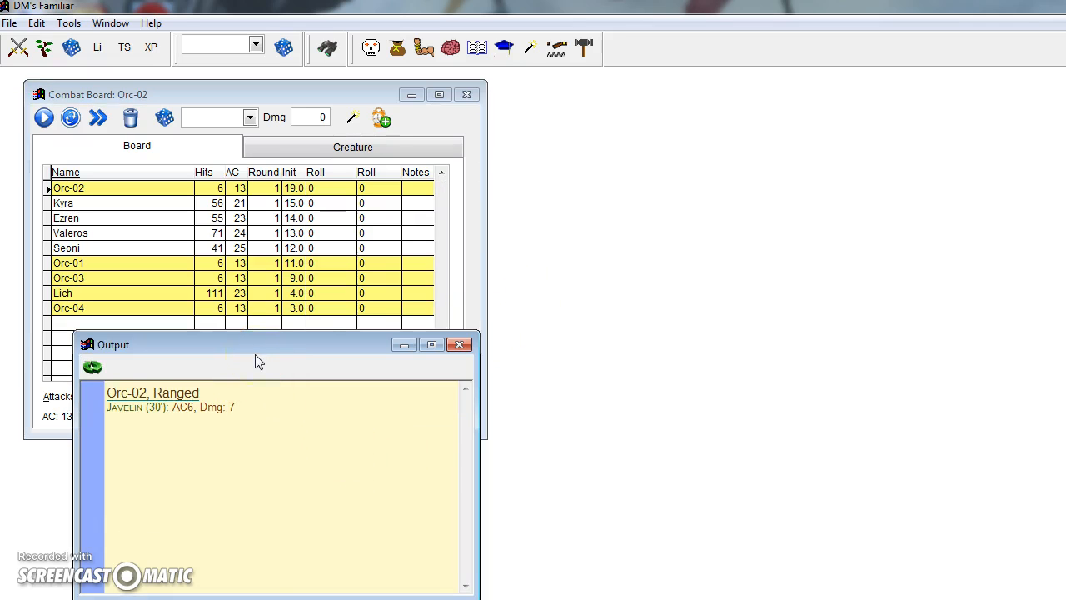
{"action": "left_click_drag", "start_coordinate": [253, 342], "coordinate": [266, 467]}
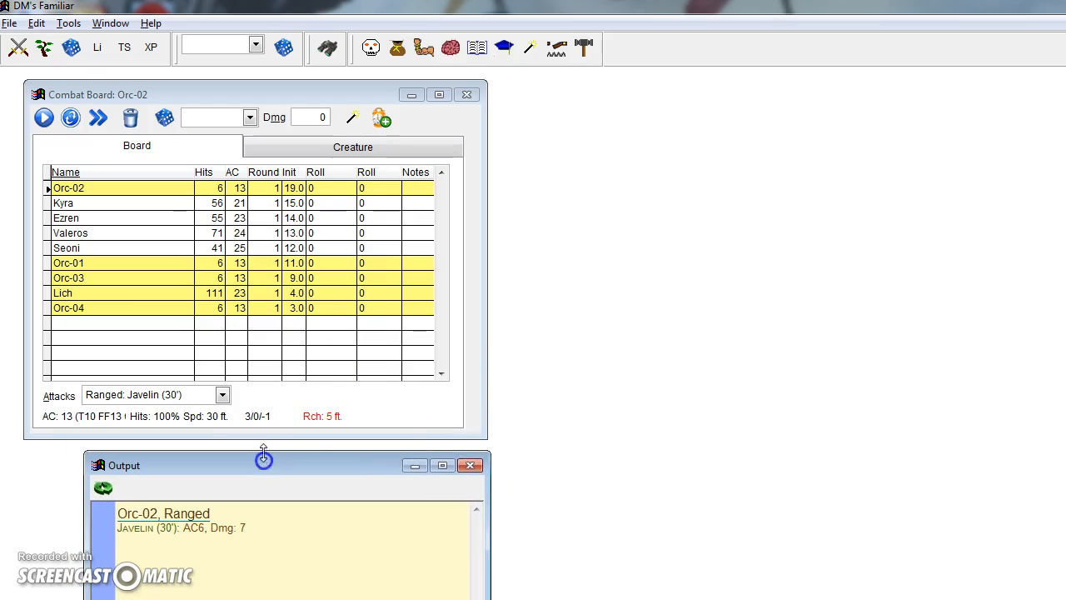
Step: End the turns of Orc-02, Kyra, Ezren, Valeros and Seoni so that Orc-01 acts
{"action": "left_click", "coordinate": [44, 118]}
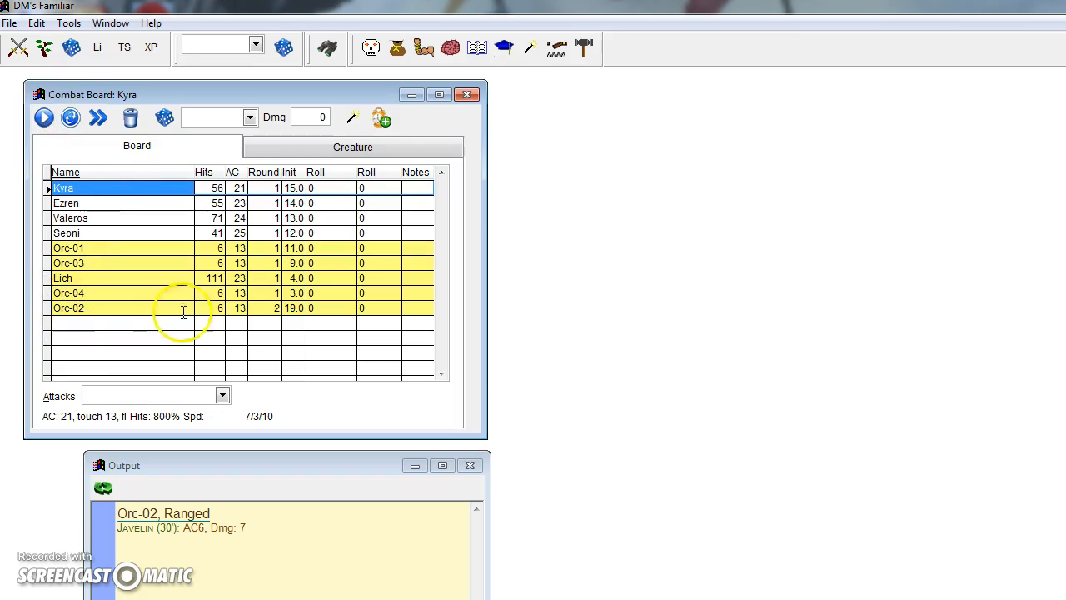
{"action": "left_click", "coordinate": [268, 308]}
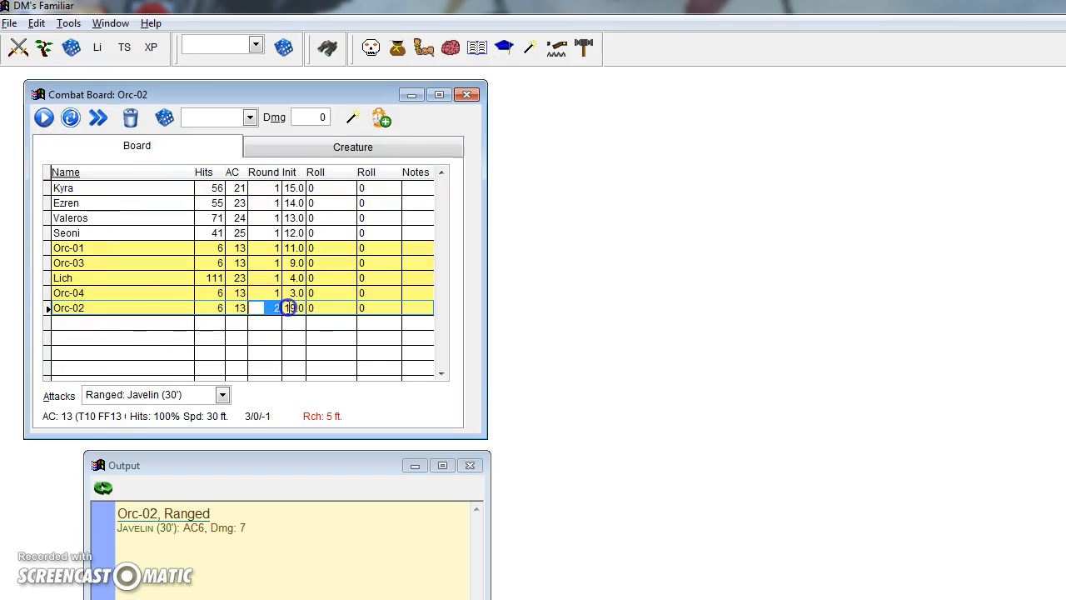
{"action": "left_click", "coordinate": [289, 308]}
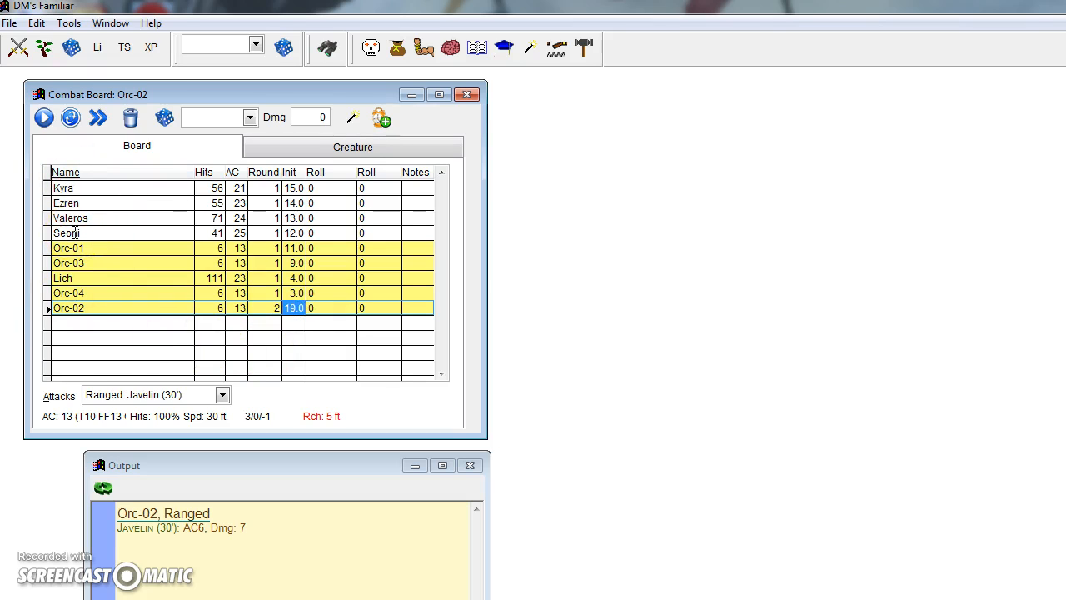
{"action": "left_click", "coordinate": [43, 119]}
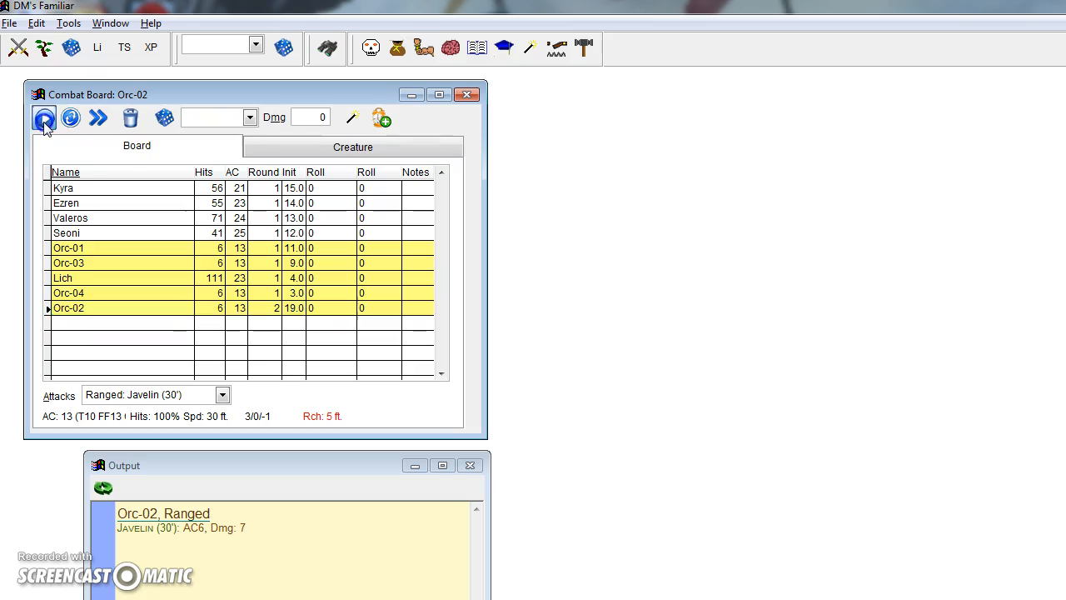
{"action": "left_click", "coordinate": [44, 119]}
{"action": "left_click", "coordinate": [44, 119]}
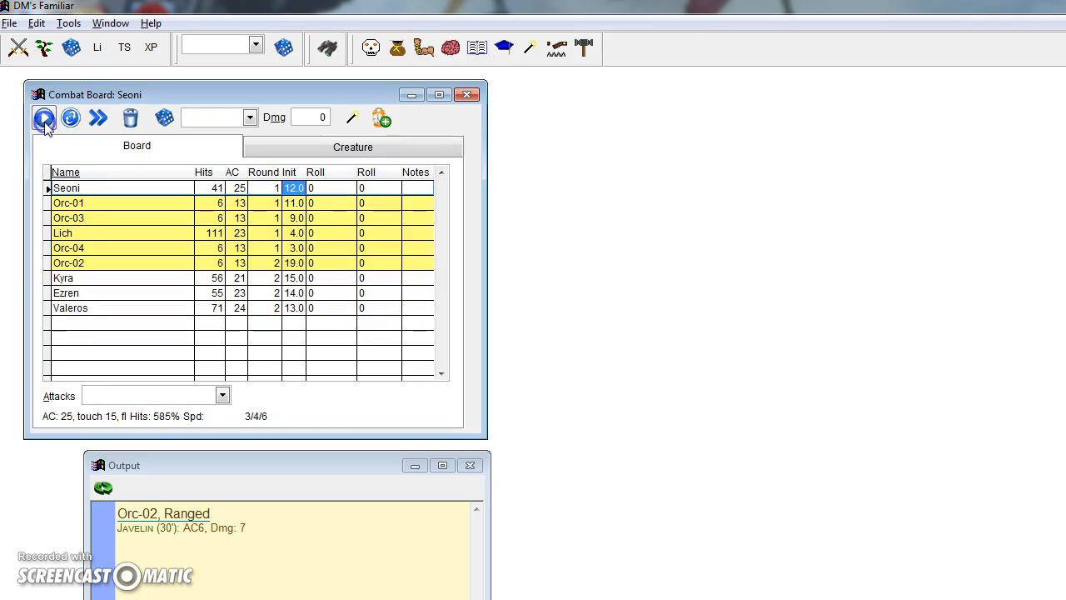
{"action": "left_click", "coordinate": [43, 119]}
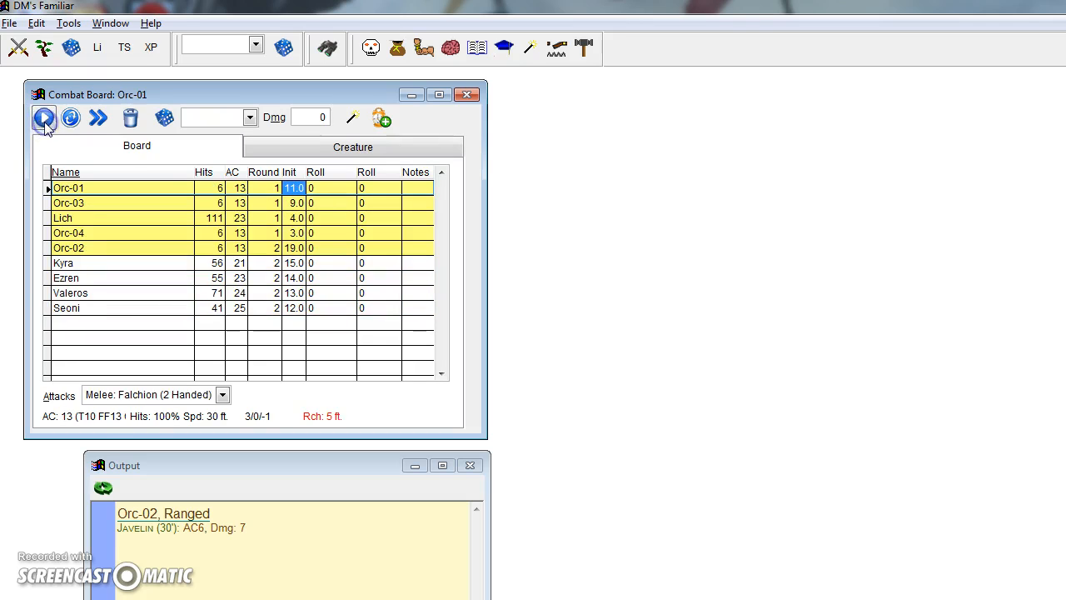
Step: Roll Orc-01's melee Falchion (2 Handed) attack and end its turn
{"action": "left_click", "coordinate": [131, 398]}
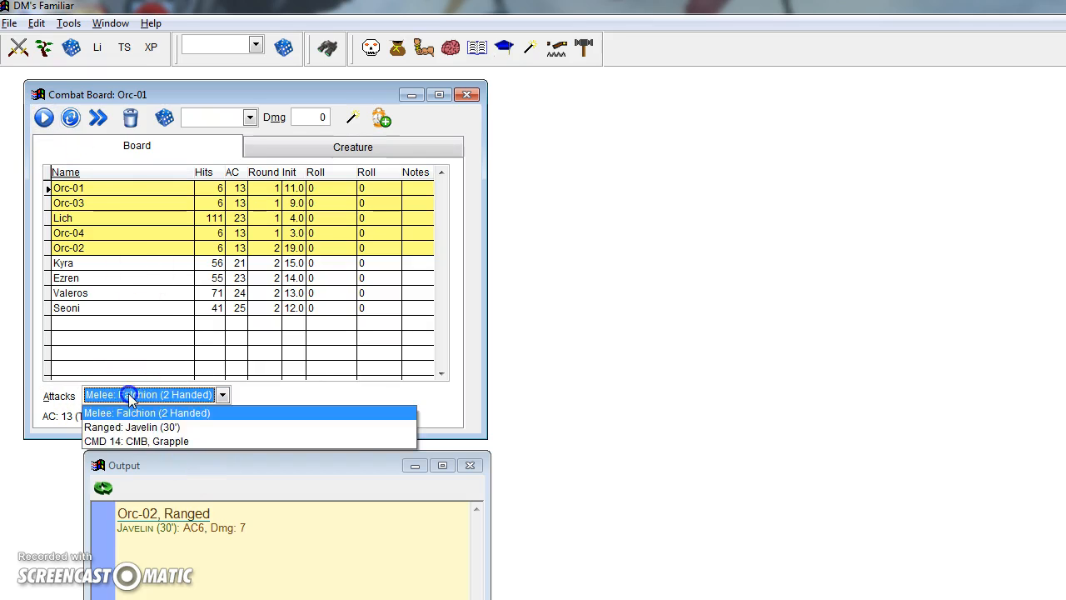
{"action": "left_click", "coordinate": [130, 409]}
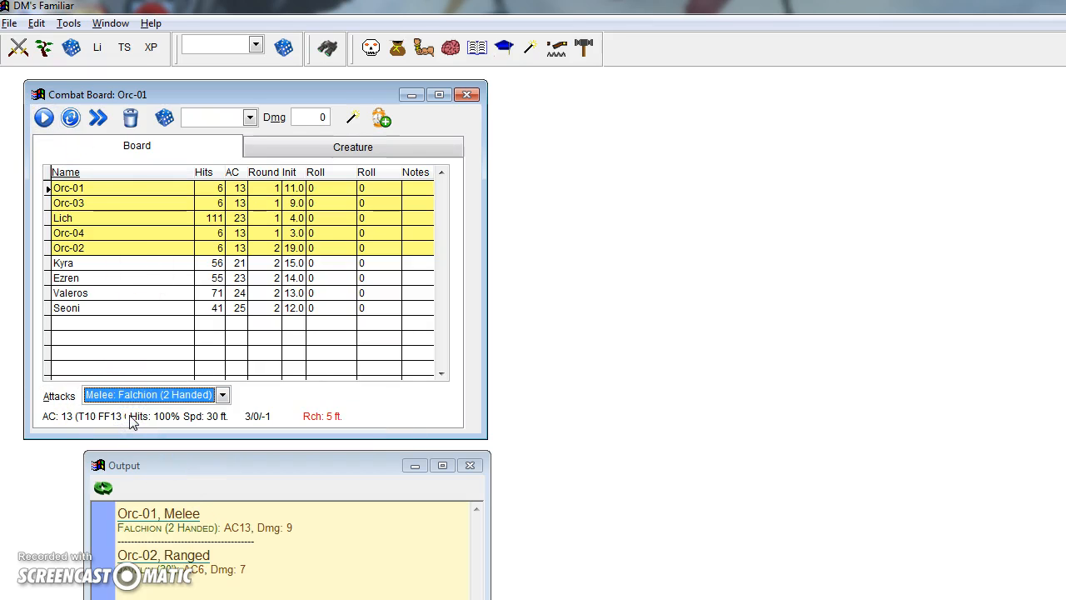
{"action": "left_click", "coordinate": [43, 118]}
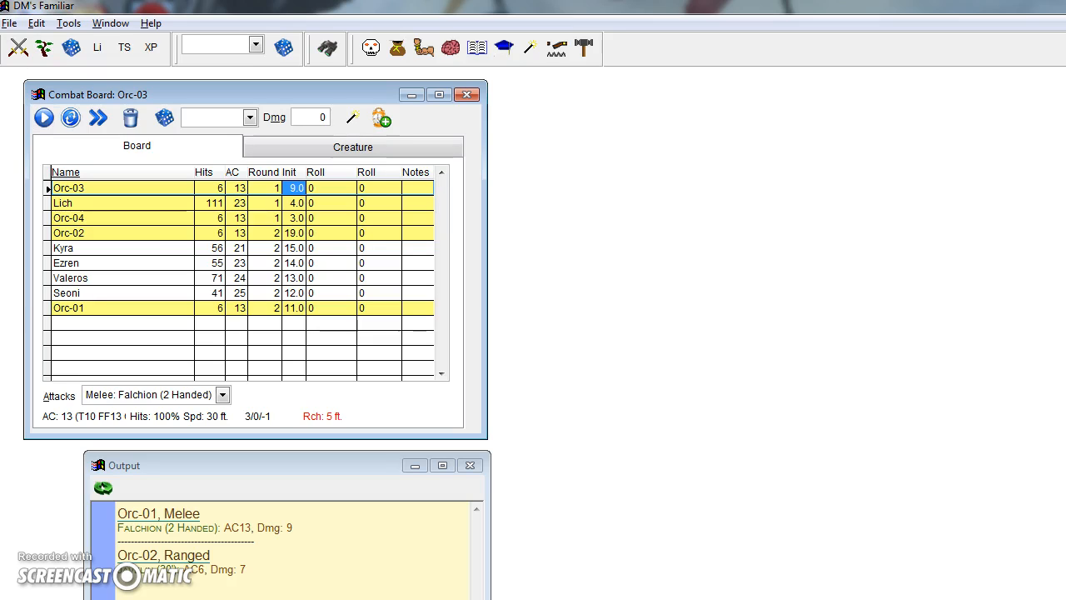
Step: Select the Lich on the board and roll its melee Touch attack
{"action": "left_click", "coordinate": [80, 202]}
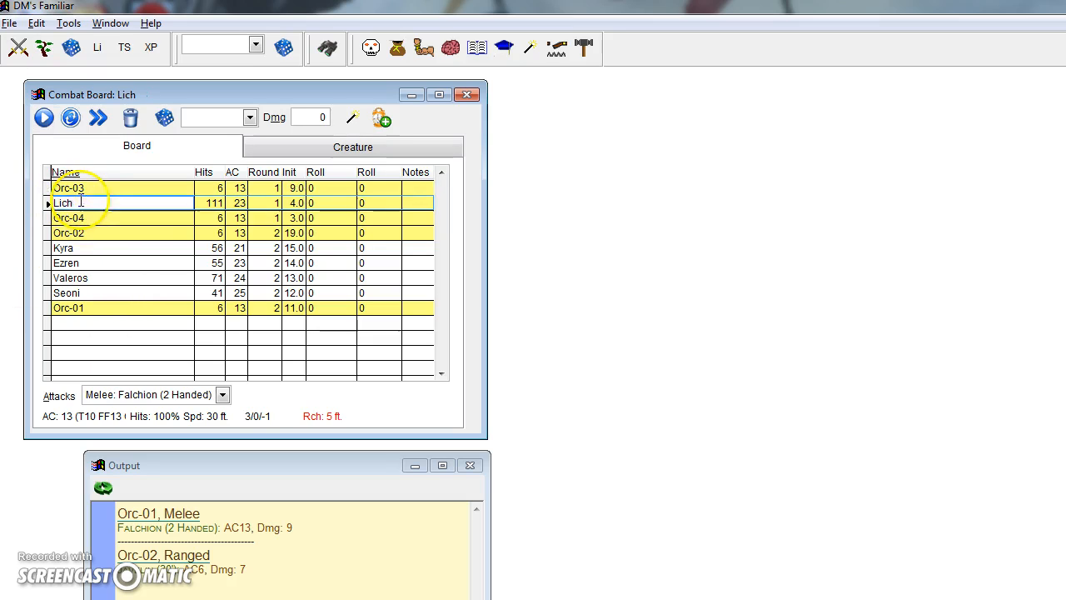
{"action": "left_click", "coordinate": [119, 395]}
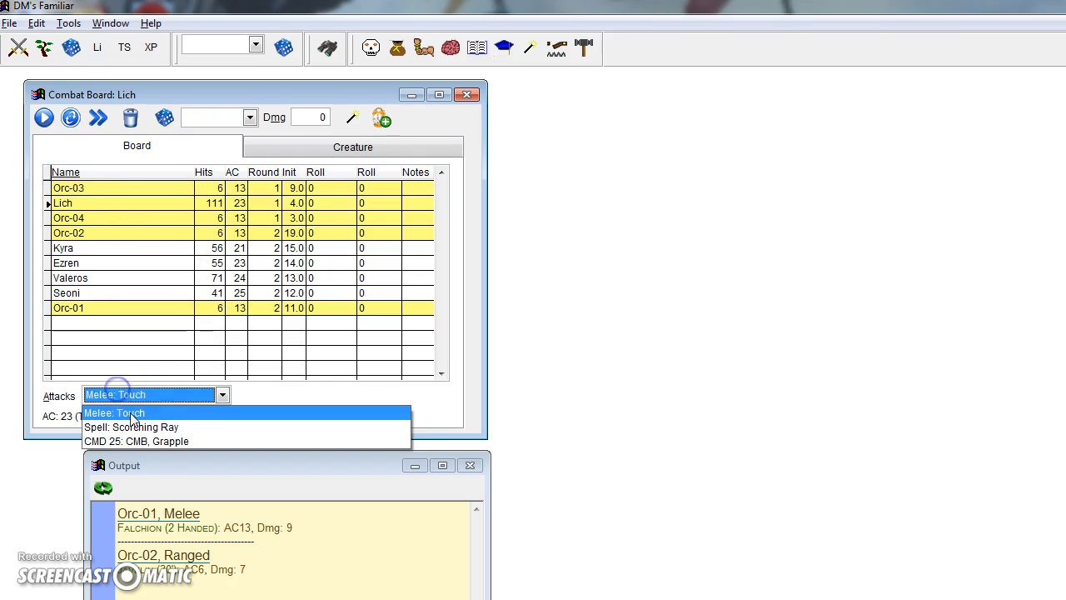
{"action": "left_click", "coordinate": [129, 413]}
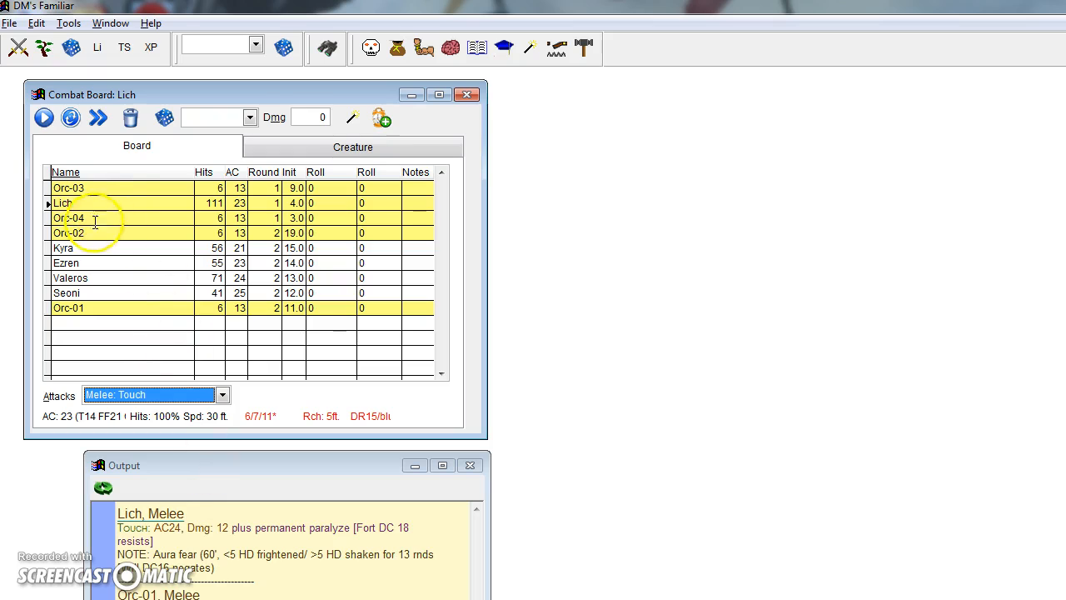
{"action": "left_click", "coordinate": [82, 200]}
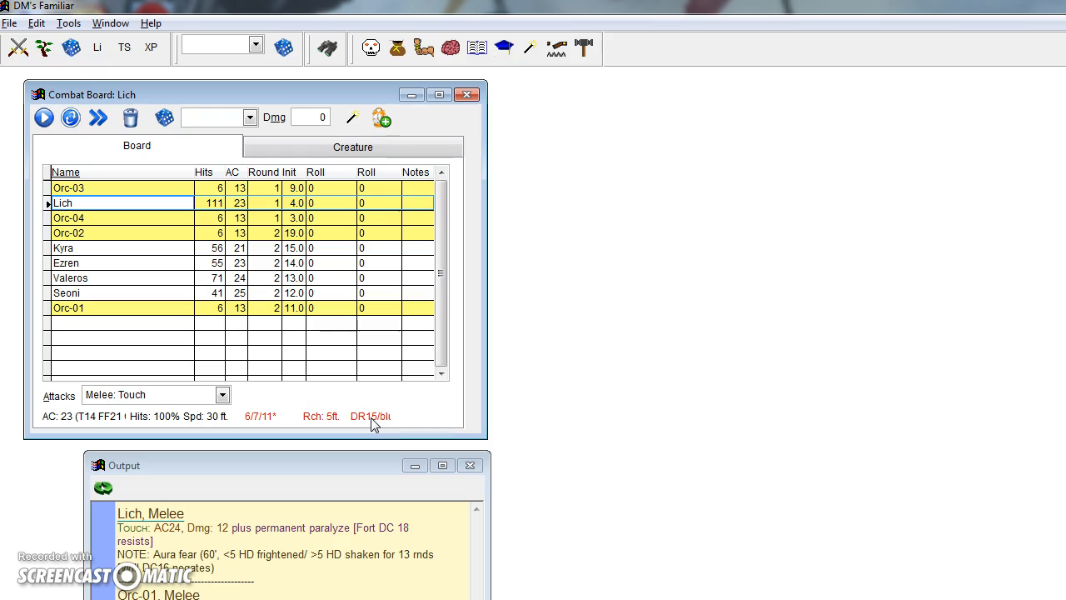
Step: Select Ezren and roll a Ref Save for every combatant on the board
{"action": "left_click", "coordinate": [97, 263]}
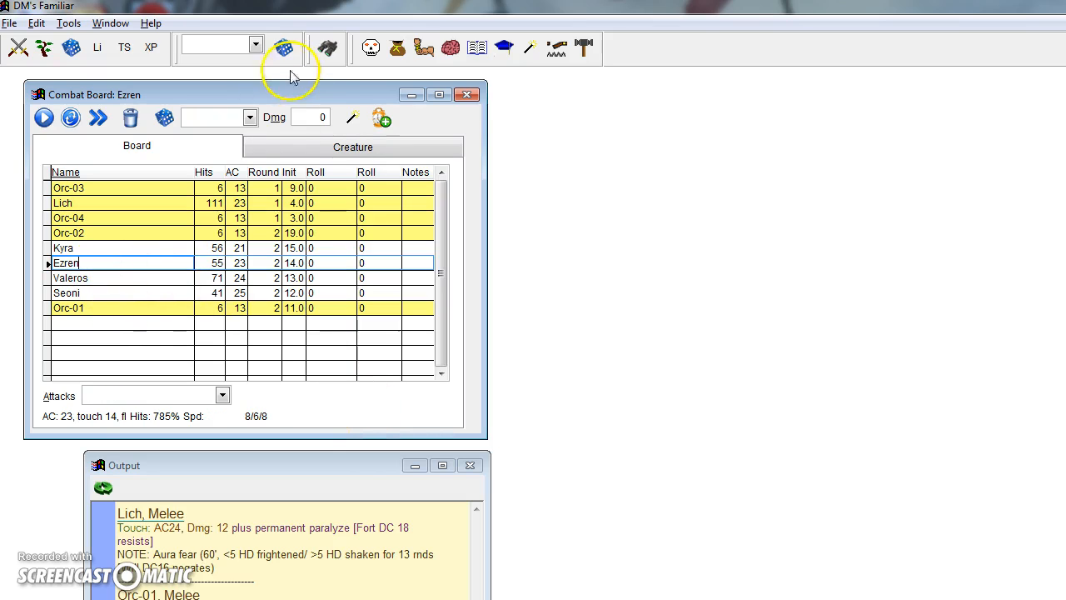
{"action": "left_click", "coordinate": [250, 118]}
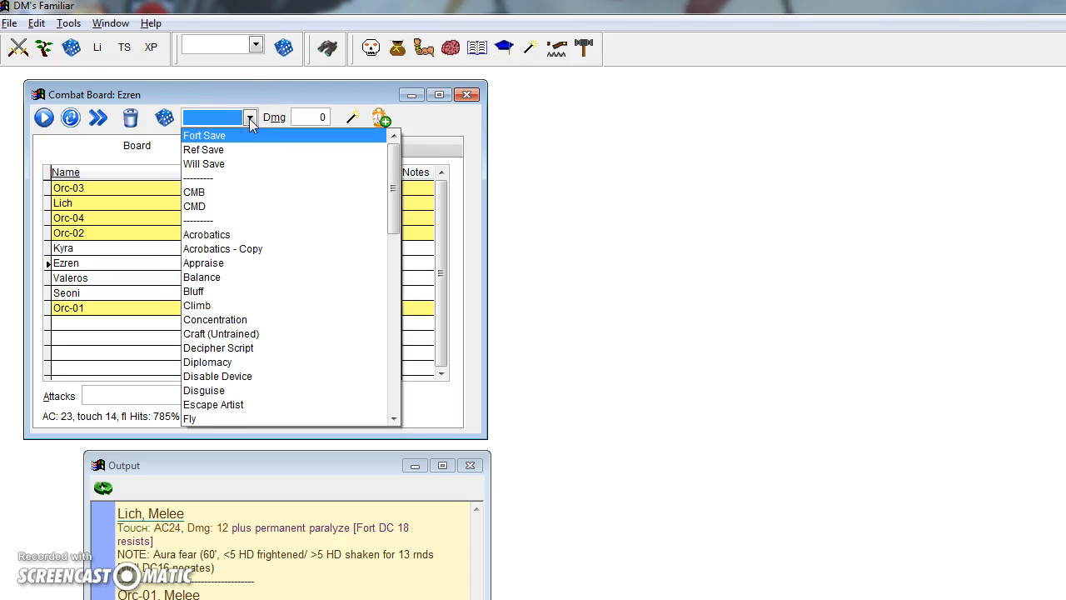
{"action": "left_click", "coordinate": [231, 149]}
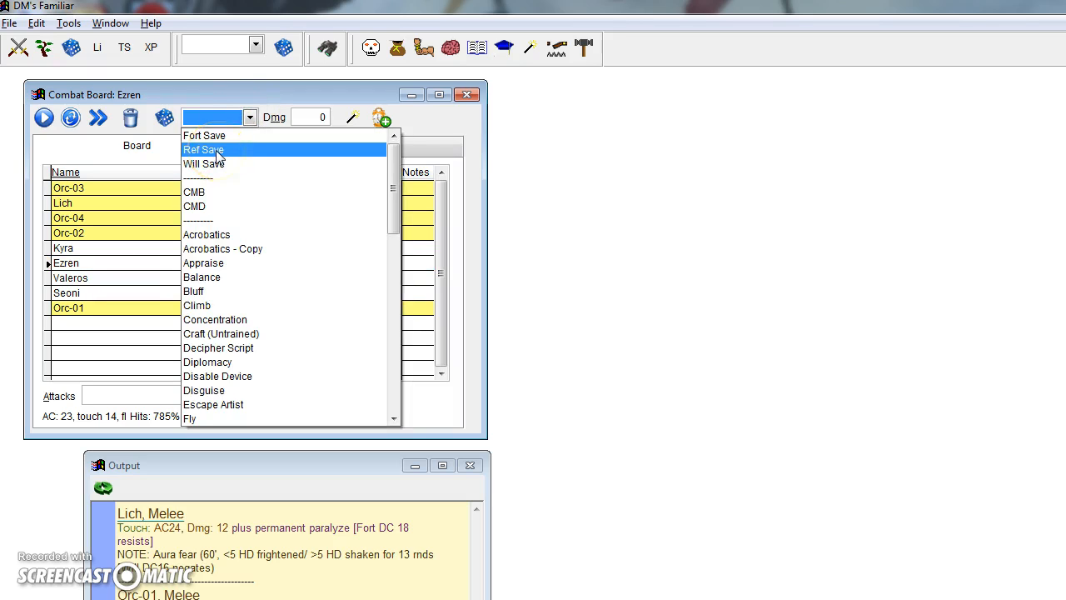
{"action": "left_click", "coordinate": [217, 150]}
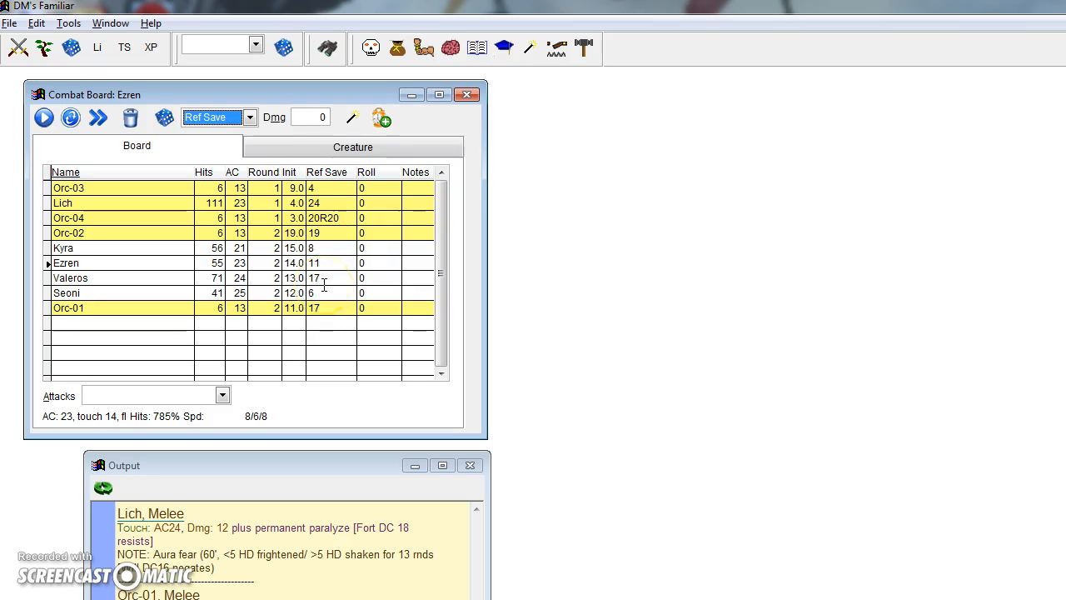
Step: Roll a Perception check for every combatant on the board
{"action": "left_click", "coordinate": [250, 118]}
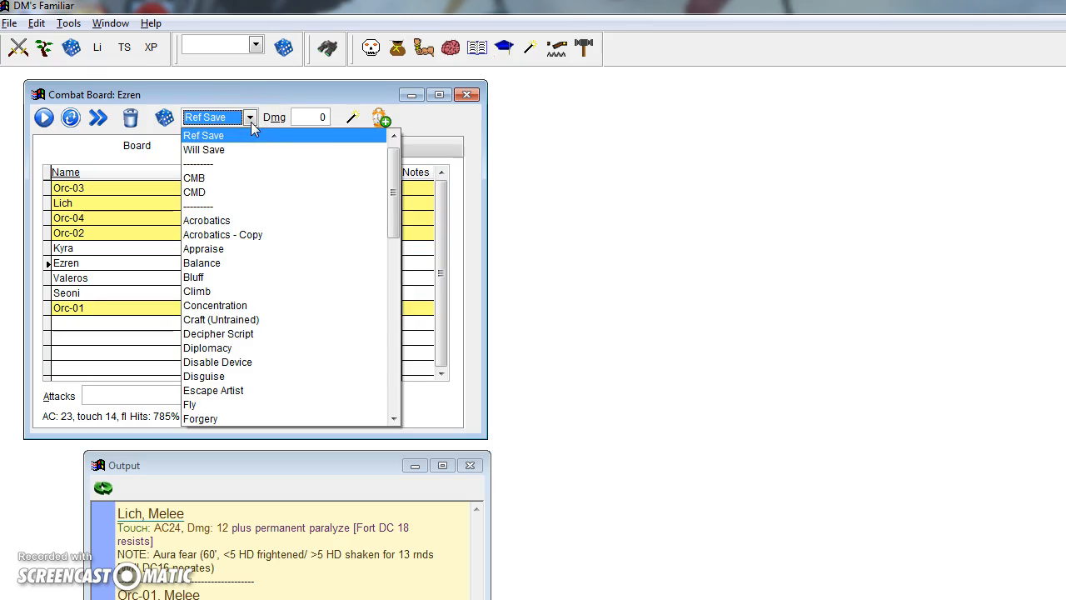
{"action": "key", "text": "p"}
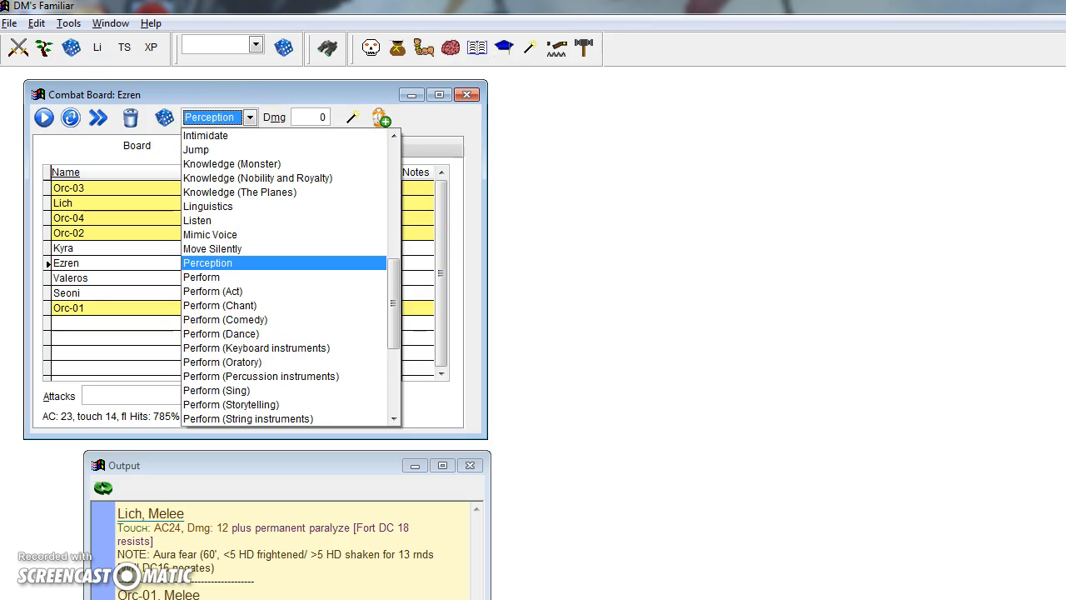
{"action": "key", "text": "Return"}
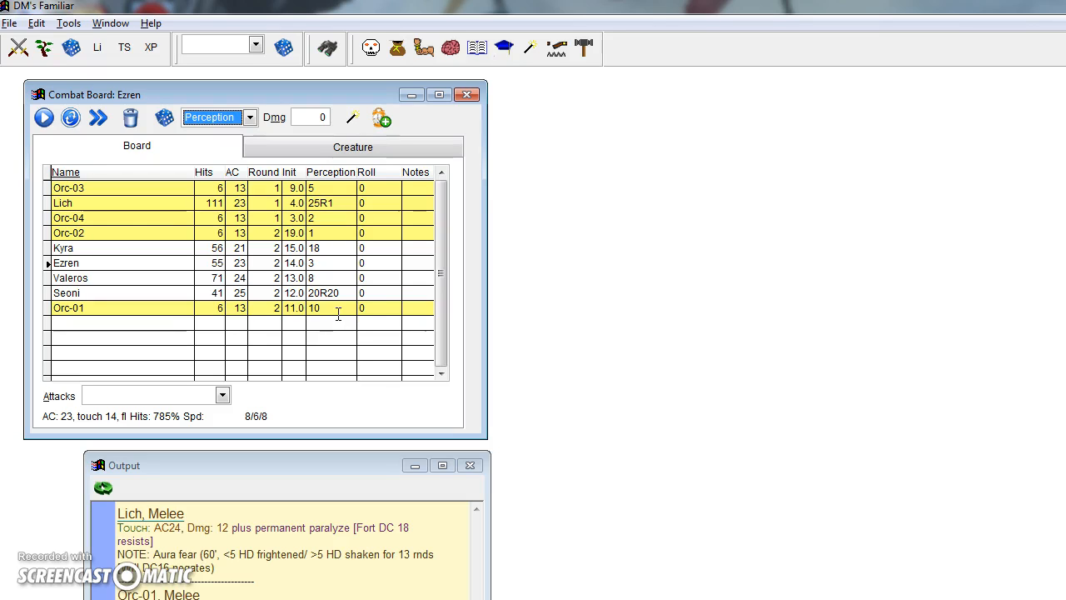
Step: Set the damage amount to 32 and apply it to Ezren
{"action": "double_click", "coordinate": [332, 119]}
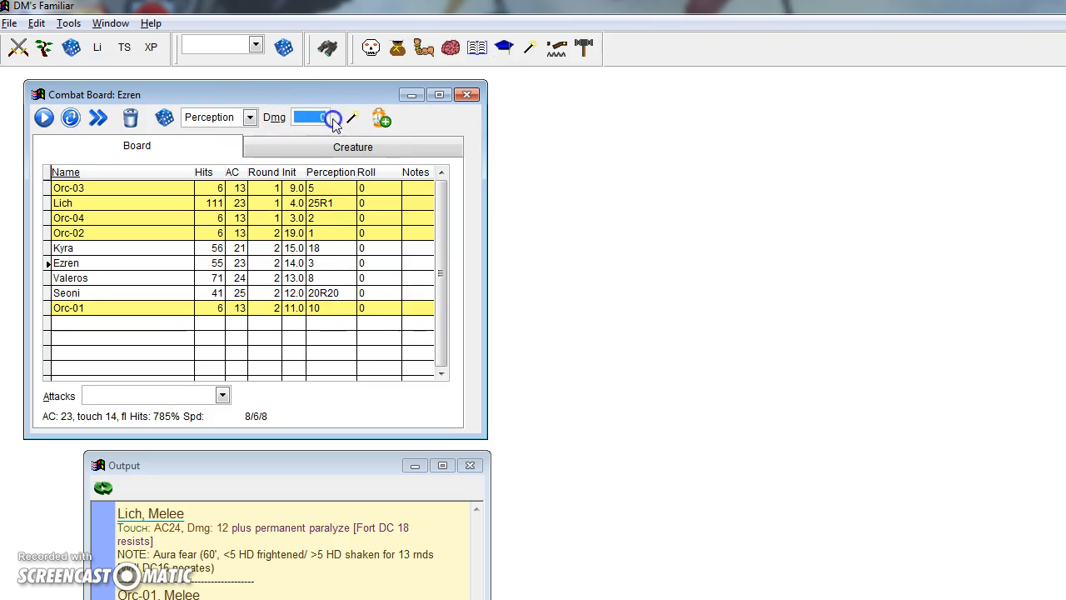
{"action": "type", "text": "32"}
{"action": "key", "text": "Return"}
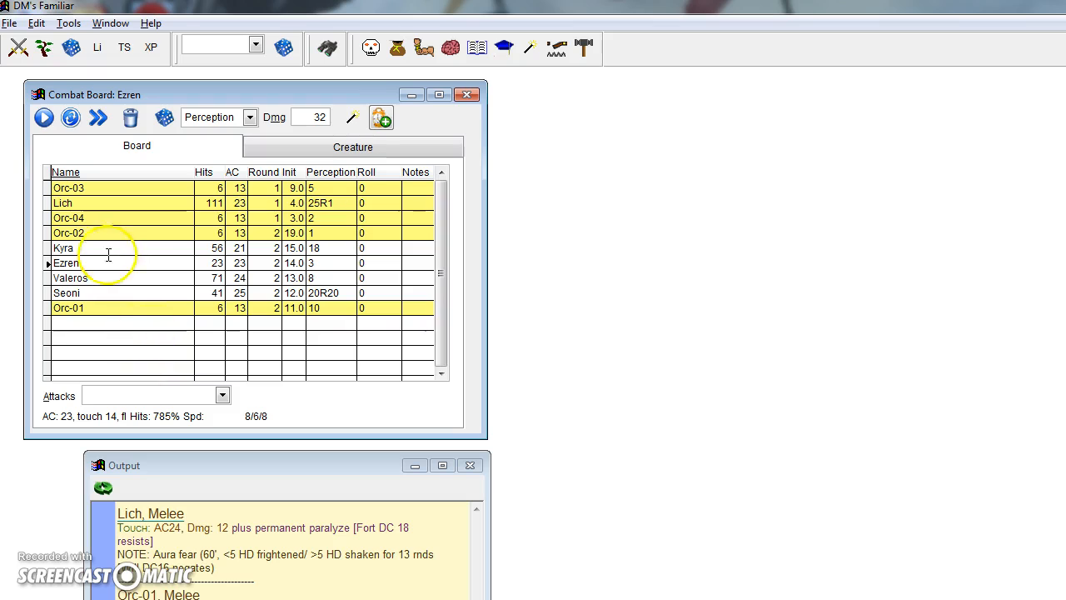
Step: Apply the full 32 damage to the Lich and heal it by the same amount
{"action": "left_click", "coordinate": [104, 203]}
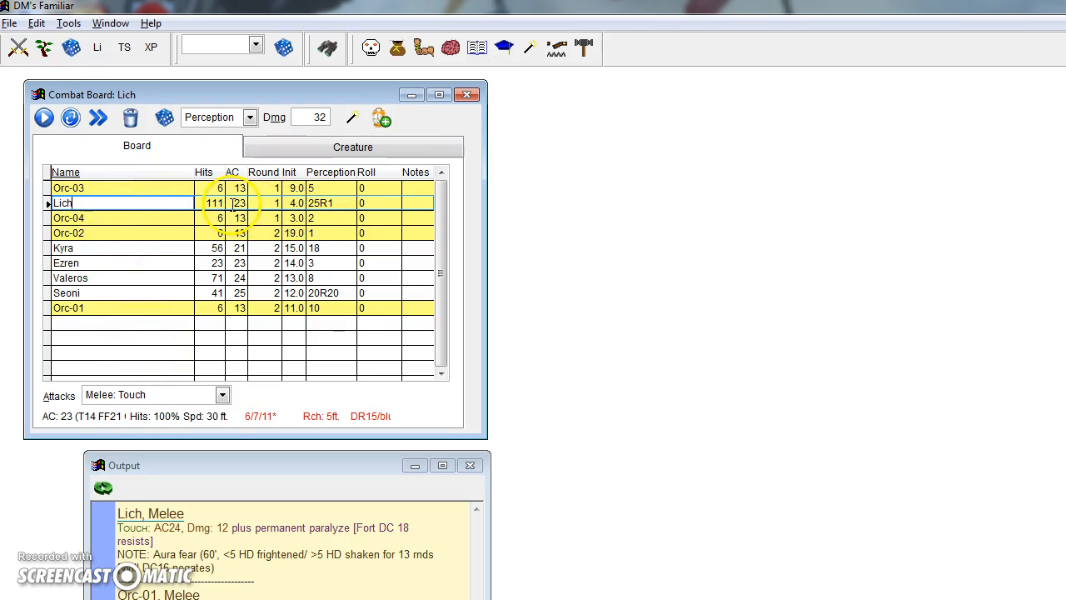
{"action": "left_click", "coordinate": [276, 119]}
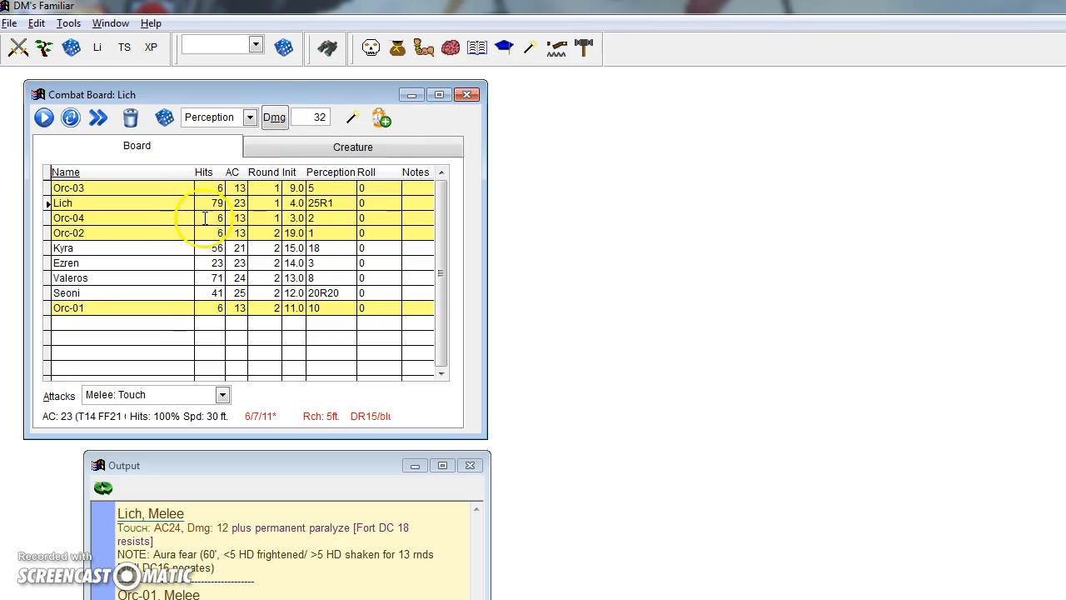
{"action": "left_click", "coordinate": [269, 121]}
{"action": "right_click", "coordinate": [269, 122]}
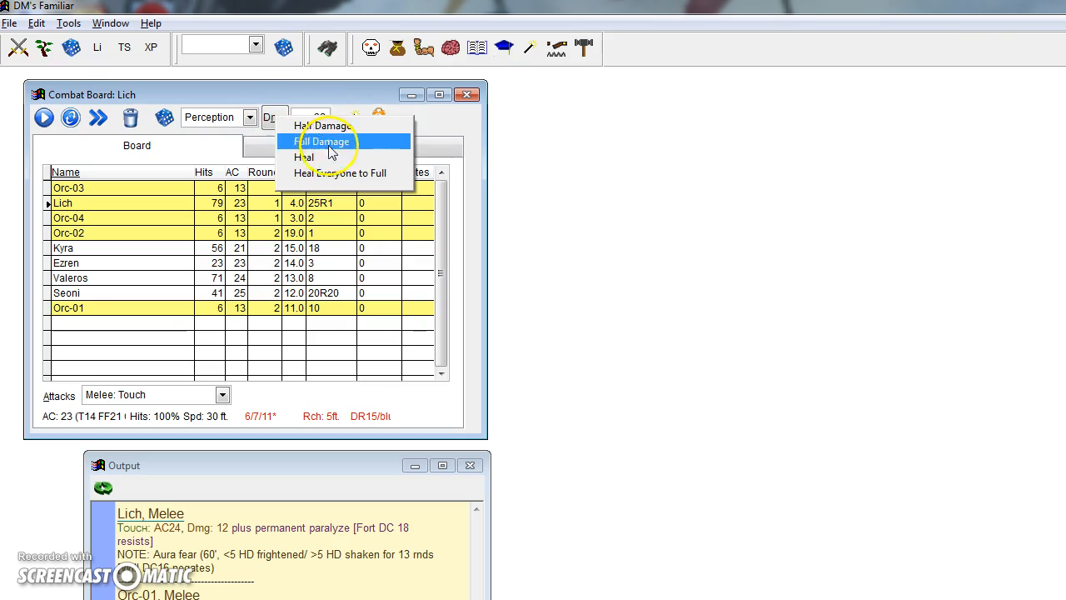
{"action": "left_click", "coordinate": [326, 159]}
Step: Apply half of the 32 damage to the Lich
{"action": "right_click", "coordinate": [275, 119]}
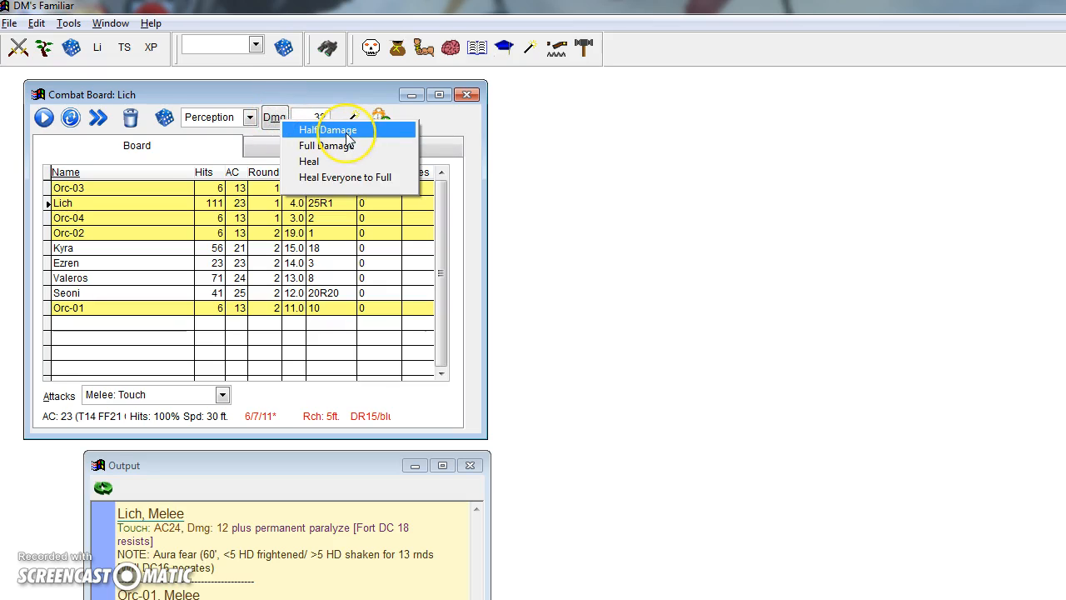
{"action": "left_click", "coordinate": [333, 131]}
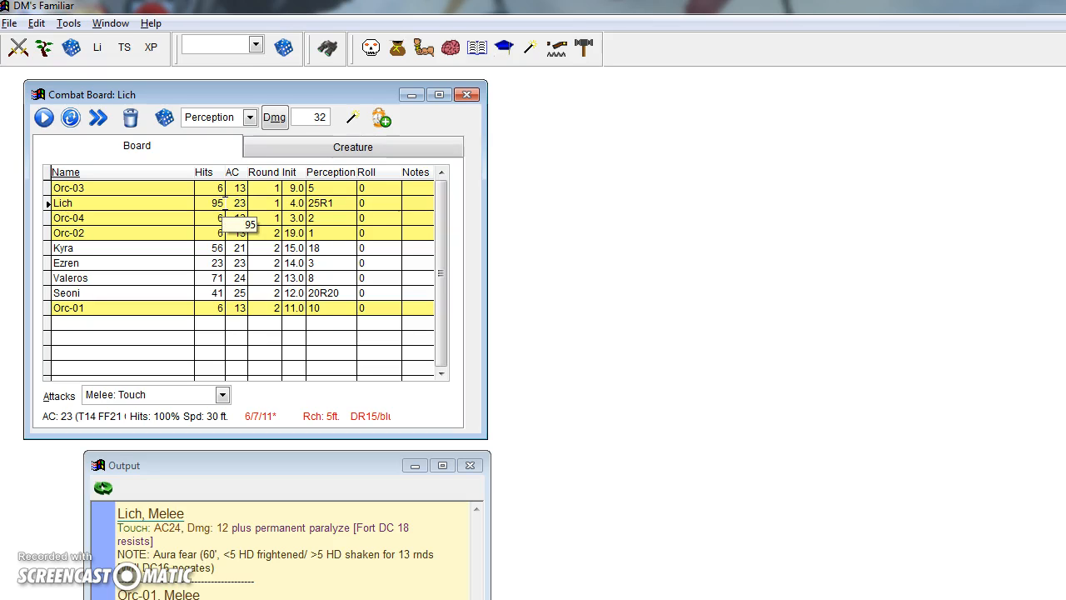
Step: Close the Output window and the Lich's Combat Board
{"action": "left_click", "coordinate": [472, 467]}
{"action": "left_click", "coordinate": [471, 95]}
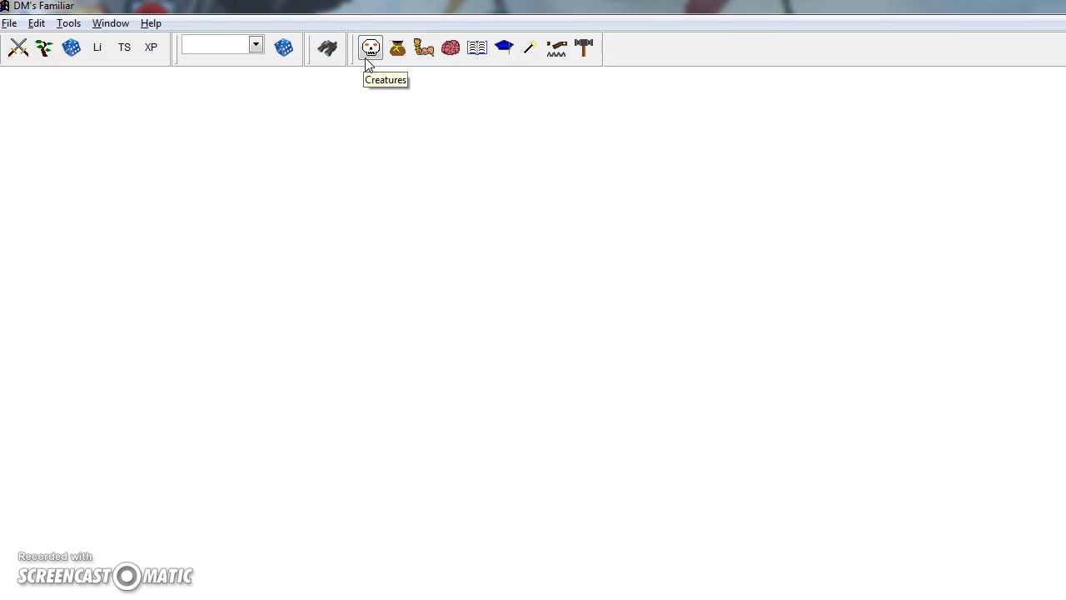
{"action": "left_click", "coordinate": [395, 60]}
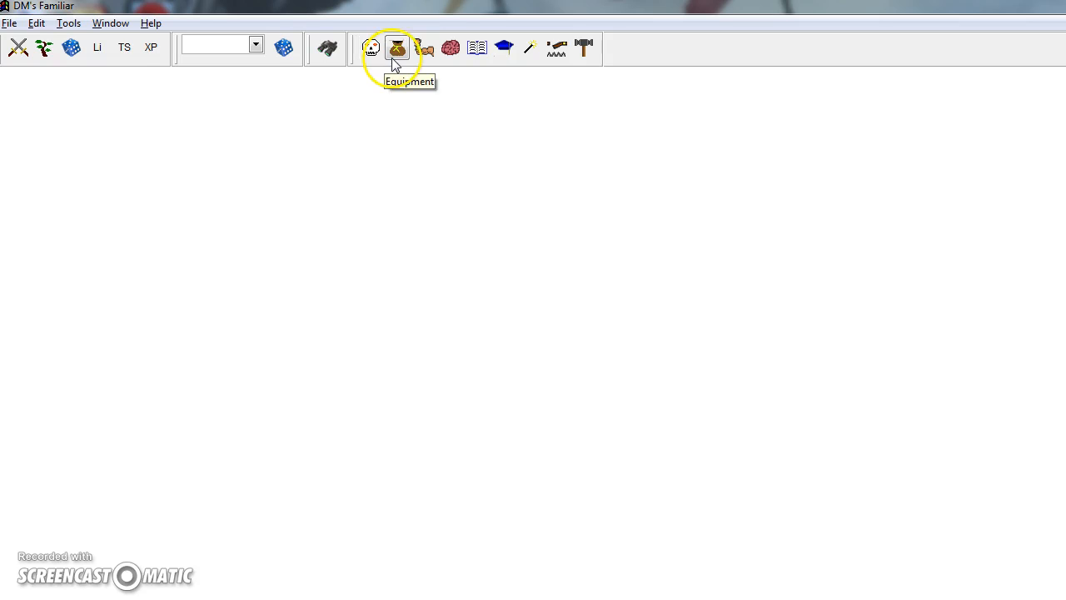
{"action": "left_click", "coordinate": [423, 60]}
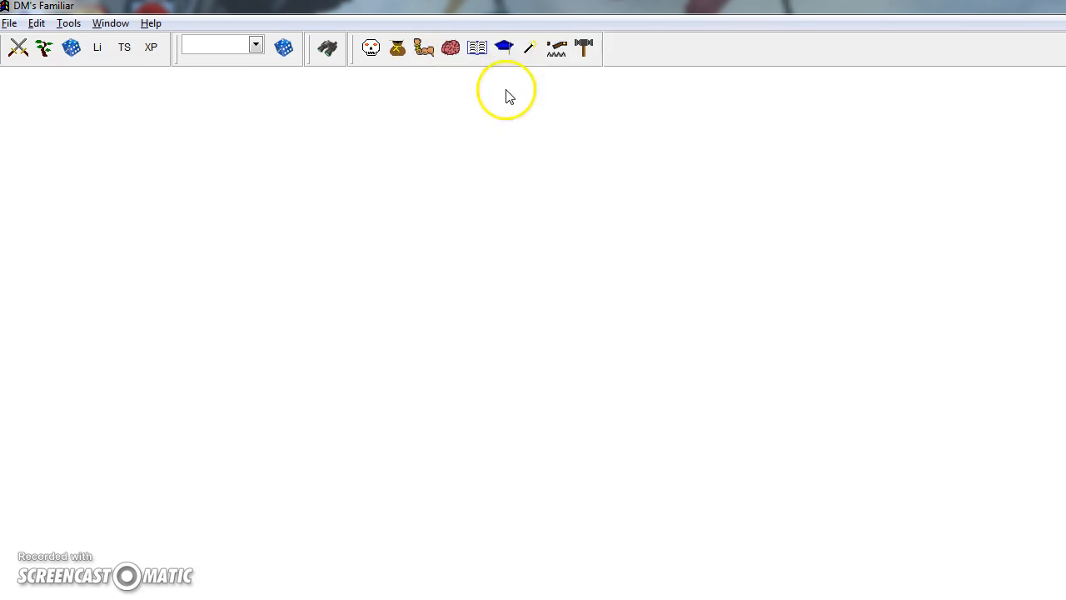
Step: Open the spell records and look up the Invisibility spell
{"action": "left_click", "coordinate": [529, 50]}
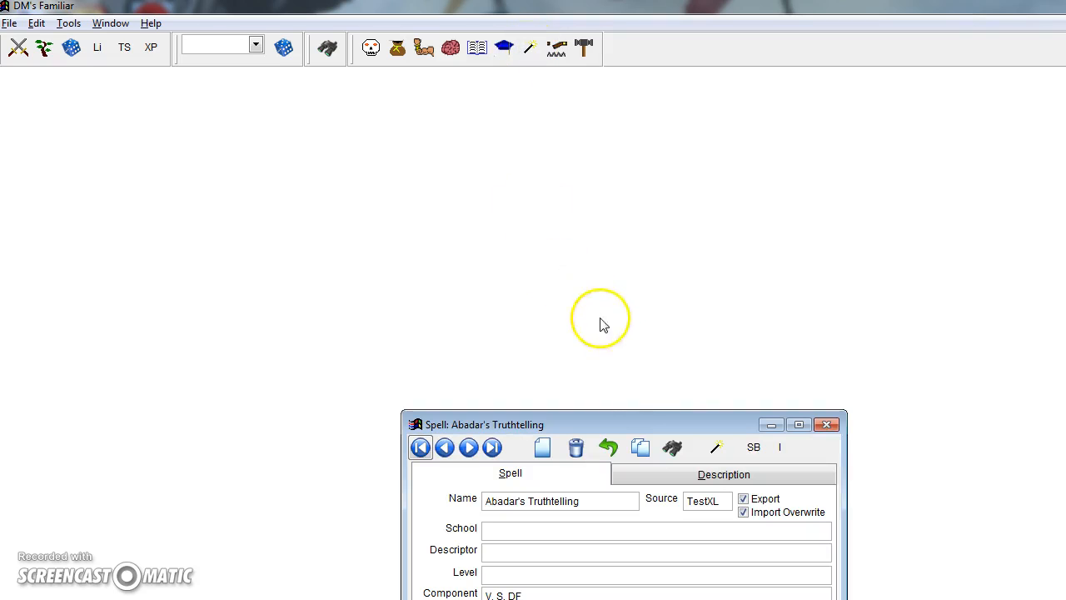
{"action": "left_click_drag", "start_coordinate": [635, 427], "coordinate": [414, 137]}
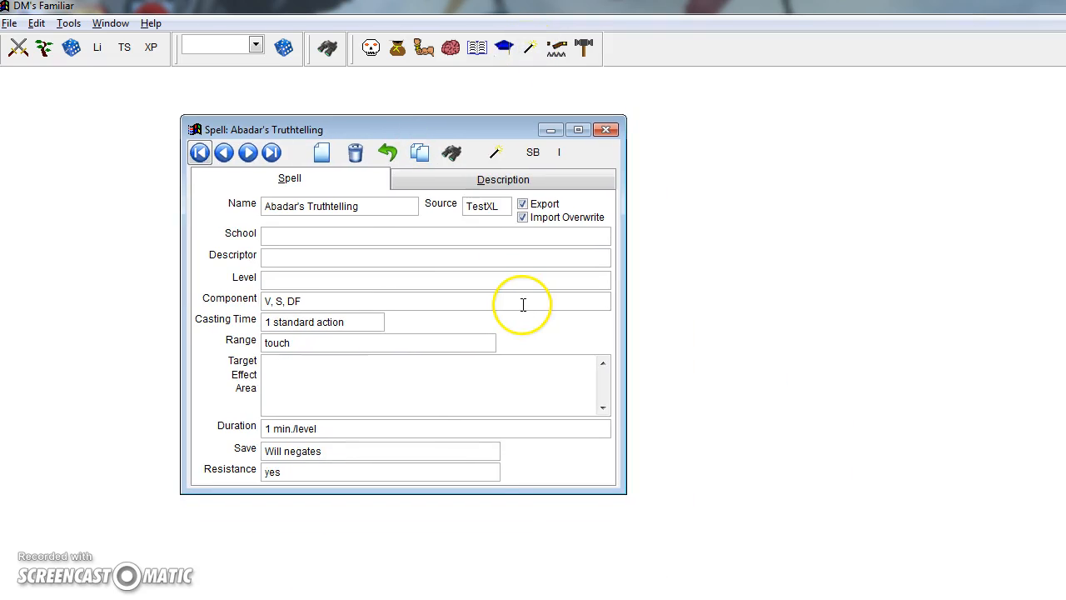
{"action": "left_click", "coordinate": [452, 159]}
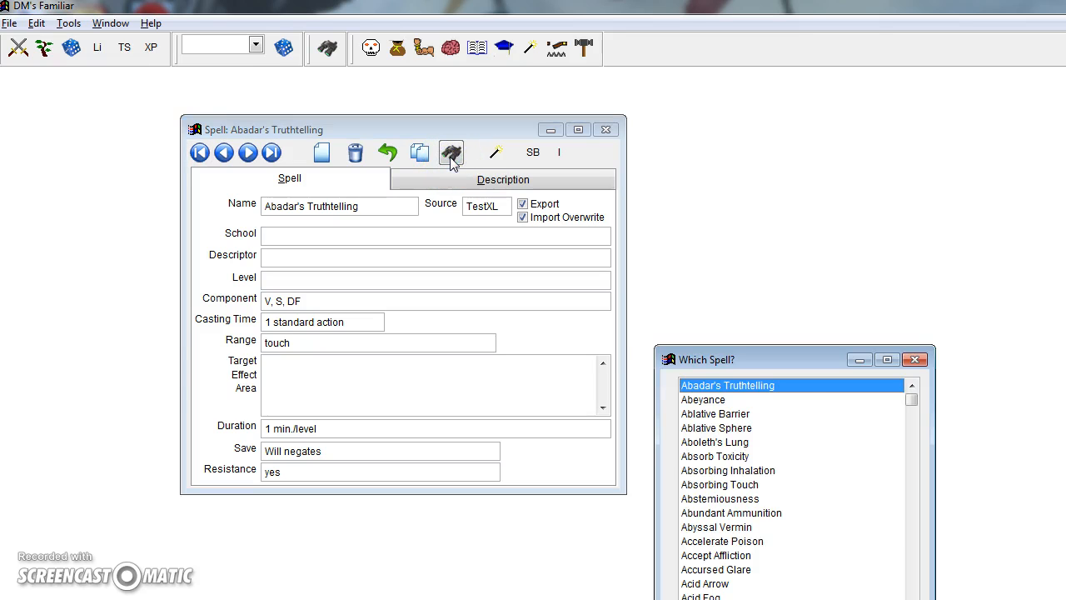
{"action": "type", "text": "inv"}
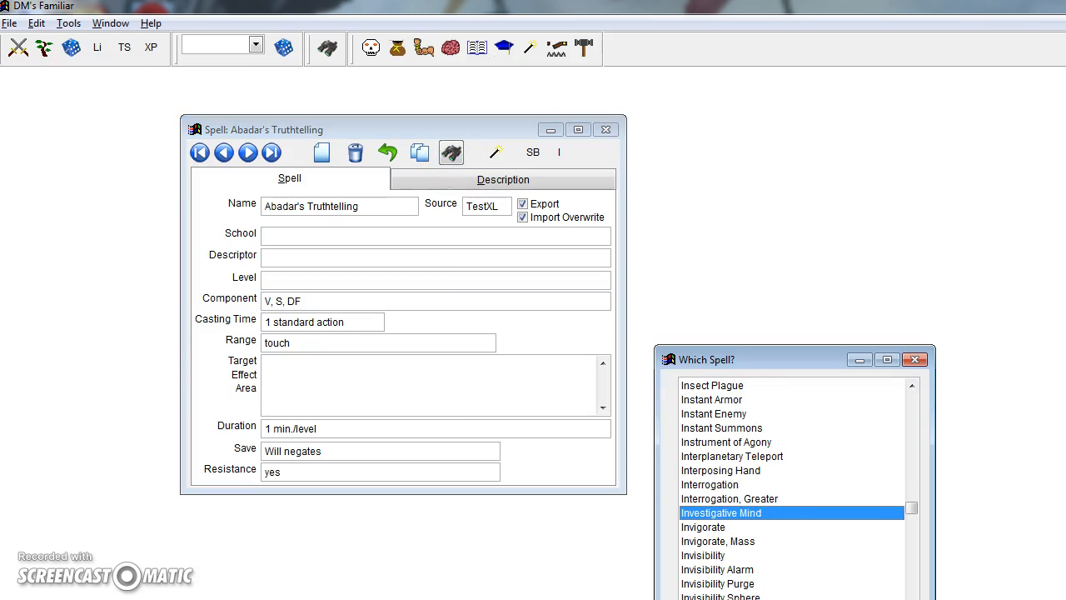
{"action": "type", "text": "is"}
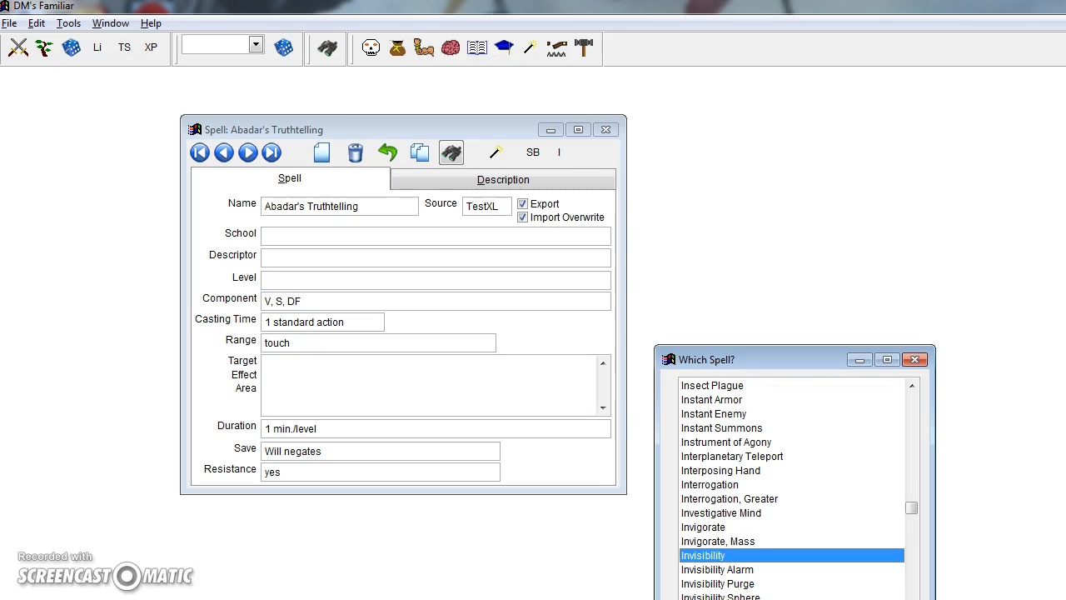
{"action": "key", "text": "Return"}
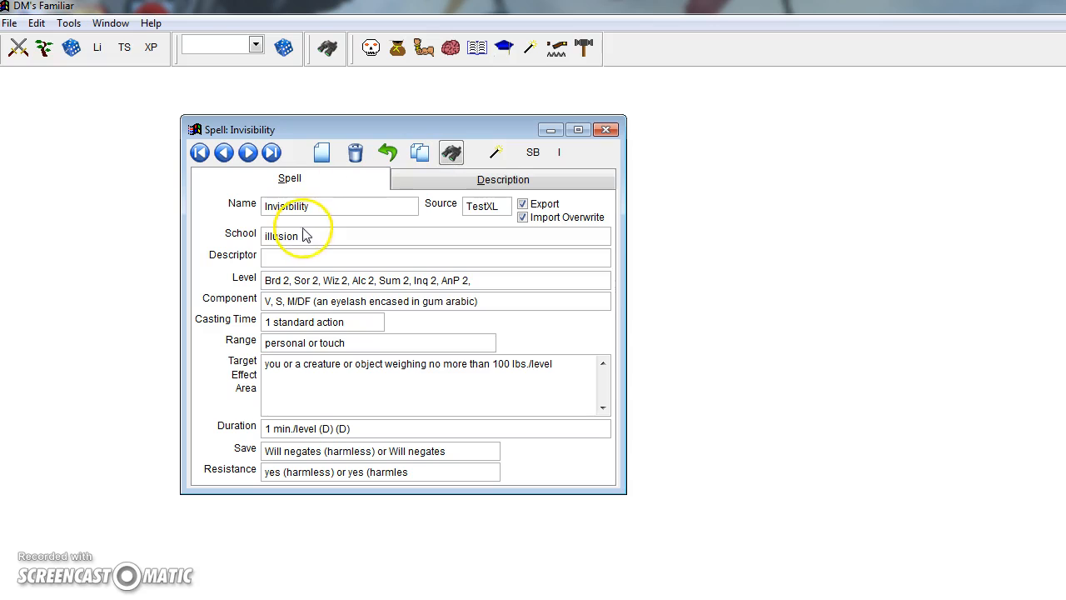
Step: View the full description of Invisibility, and return to its main spell details
{"action": "left_click", "coordinate": [452, 178]}
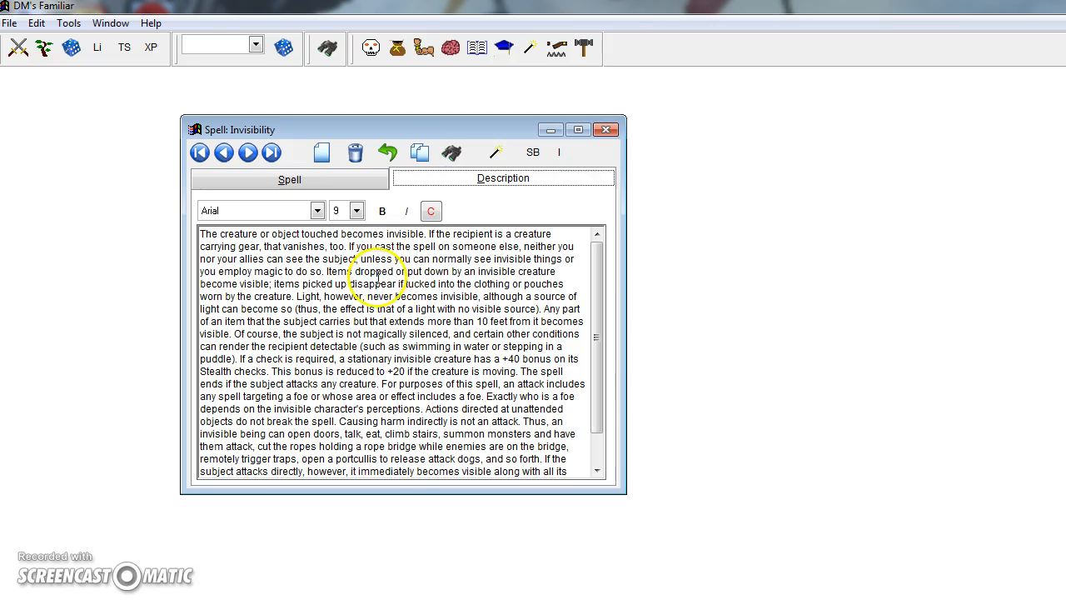
{"action": "left_click_drag", "start_coordinate": [594, 309], "coordinate": [599, 263]}
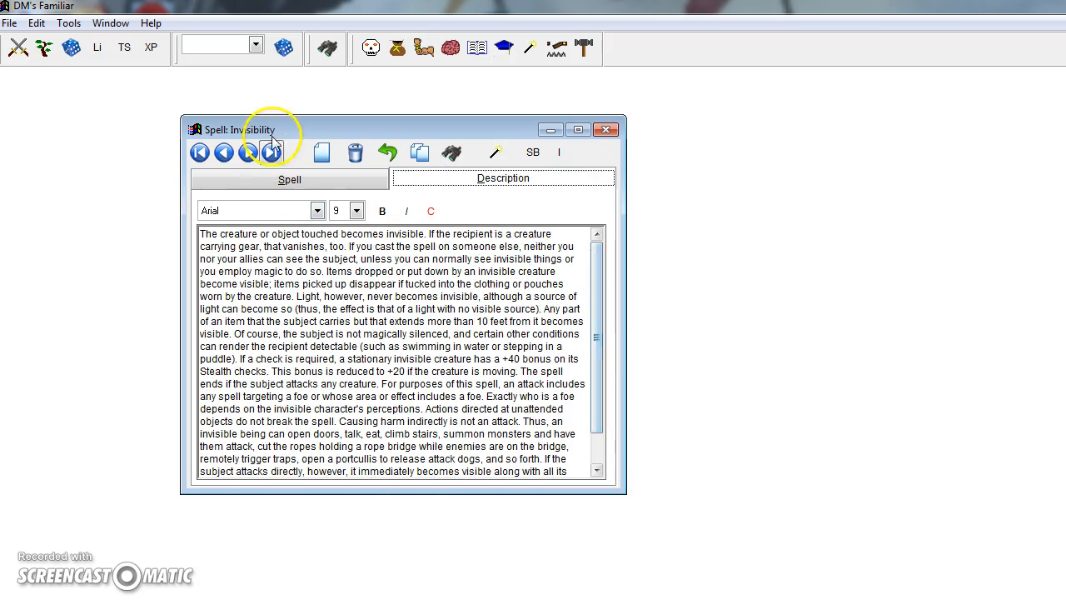
{"action": "left_click", "coordinate": [293, 180]}
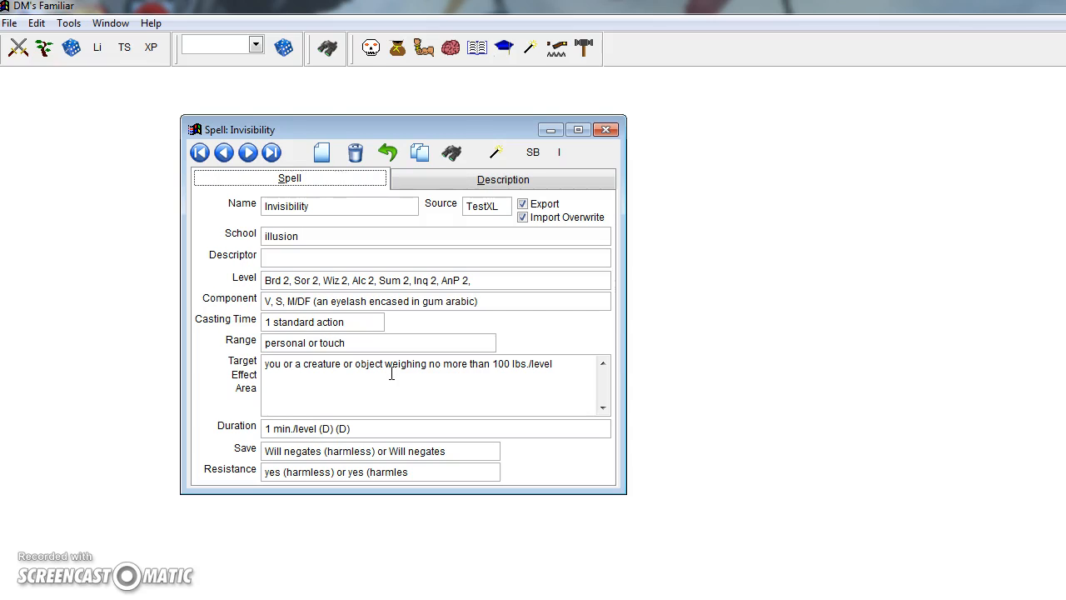
Step: Try entering the sample text "sasdad" as the Invisibility spell's descriptor, and erase it
{"action": "left_click", "coordinate": [356, 257]}
{"action": "type", "text": "sasdad"}
{"action": "key", "text": "BackSpace"}
{"action": "key", "text": "BackSpace"}
{"action": "key", "text": "BackSpace"}
{"action": "key", "text": "BackSpace"}
{"action": "key", "text": "BackSpace"}
{"action": "key", "text": "BackSpace"}
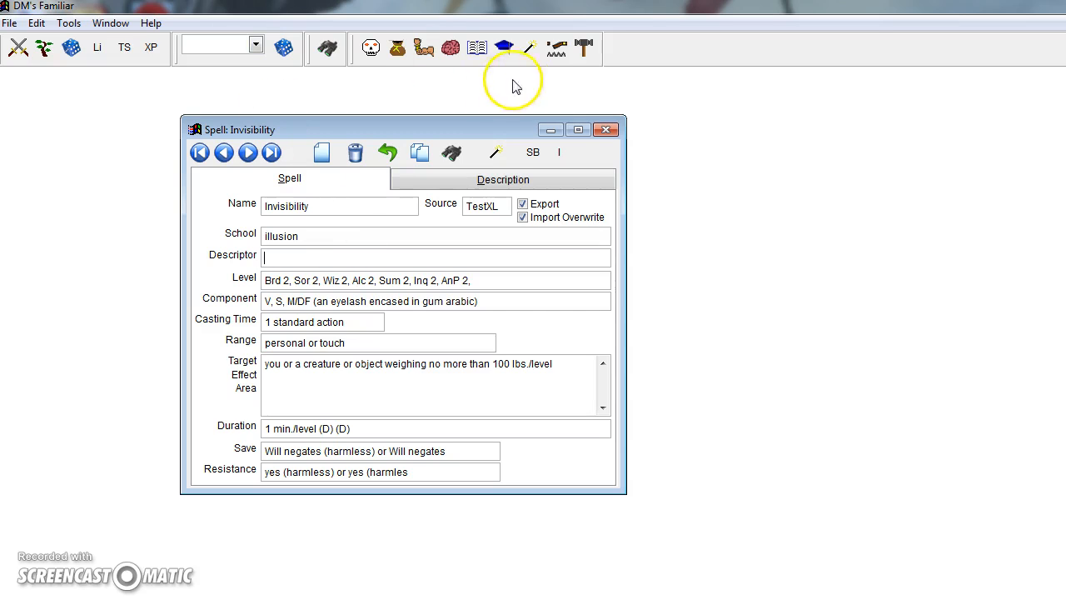
Step: Open the rules records and look up the Grapple rule
{"action": "left_click", "coordinate": [479, 58]}
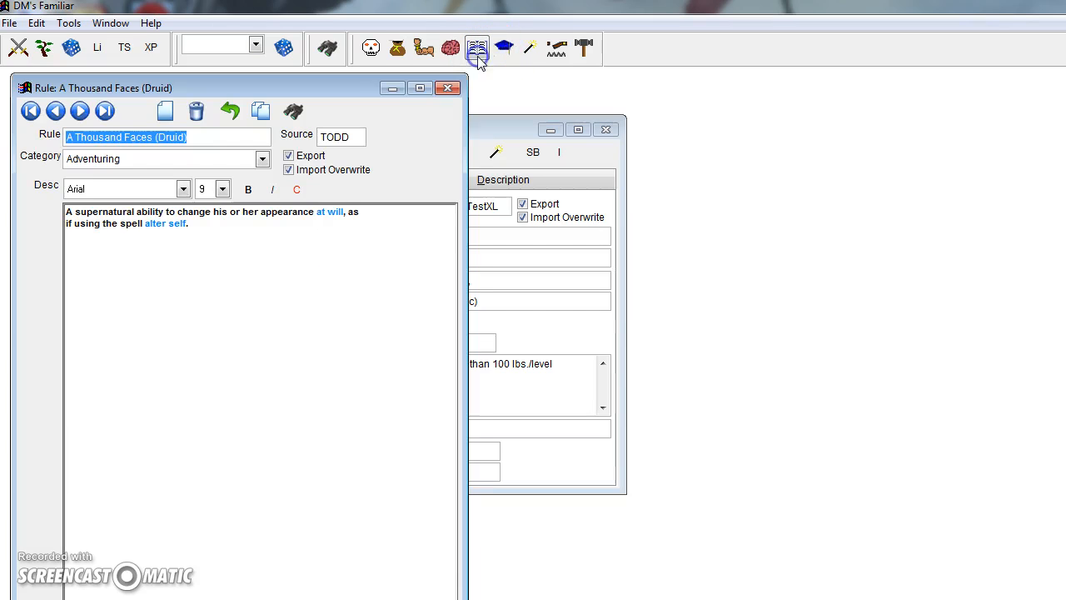
{"action": "left_click", "coordinate": [363, 72]}
{"action": "left_click_drag", "start_coordinate": [362, 75], "coordinate": [378, 93]}
{"action": "left_click", "coordinate": [324, 117]}
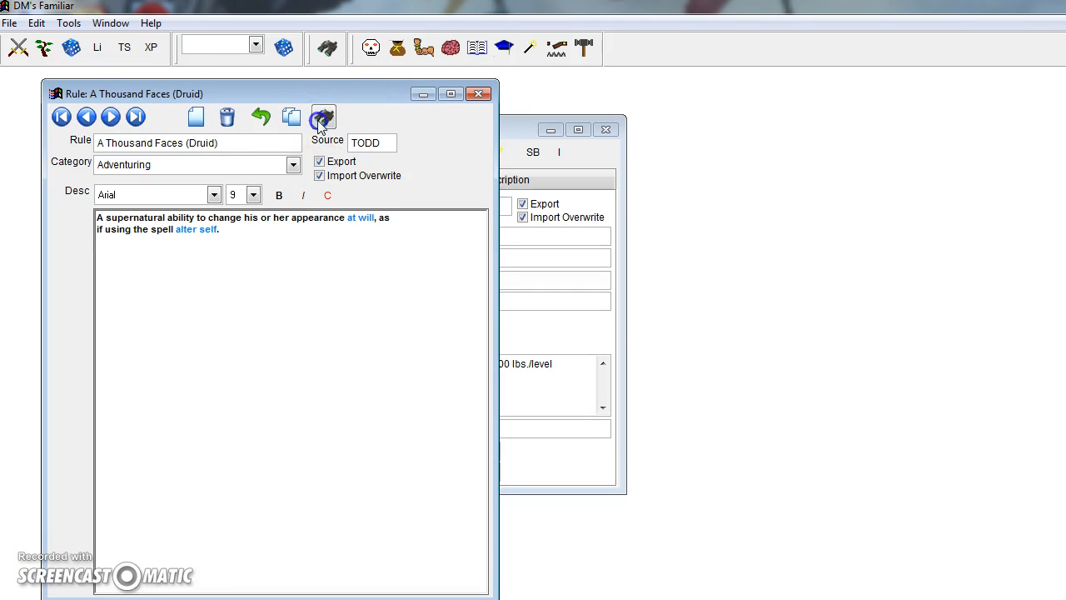
{"action": "type", "text": "grap"}
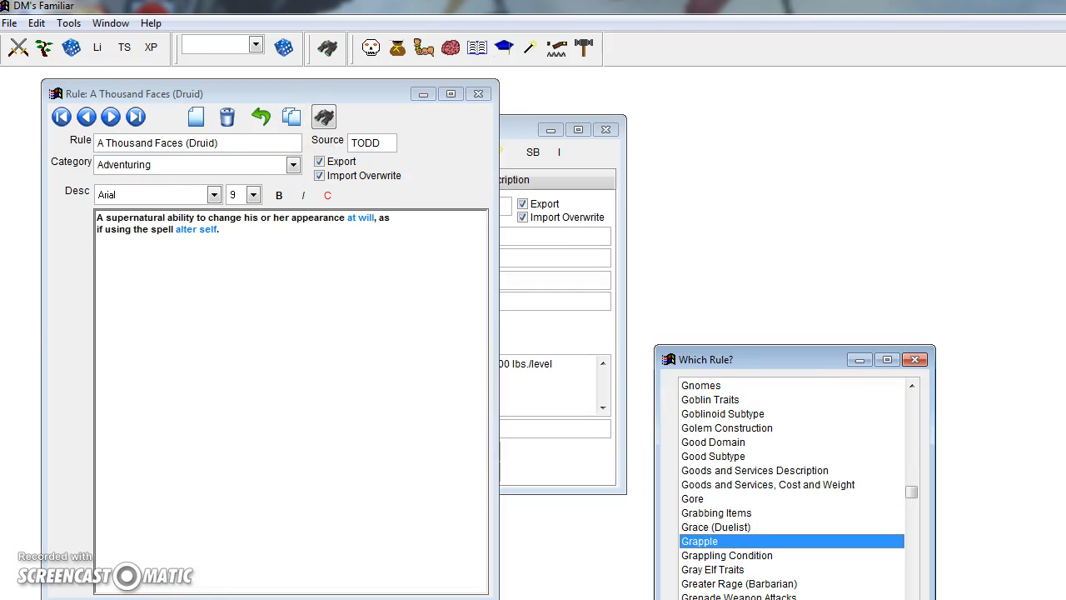
{"action": "key", "text": "Return"}
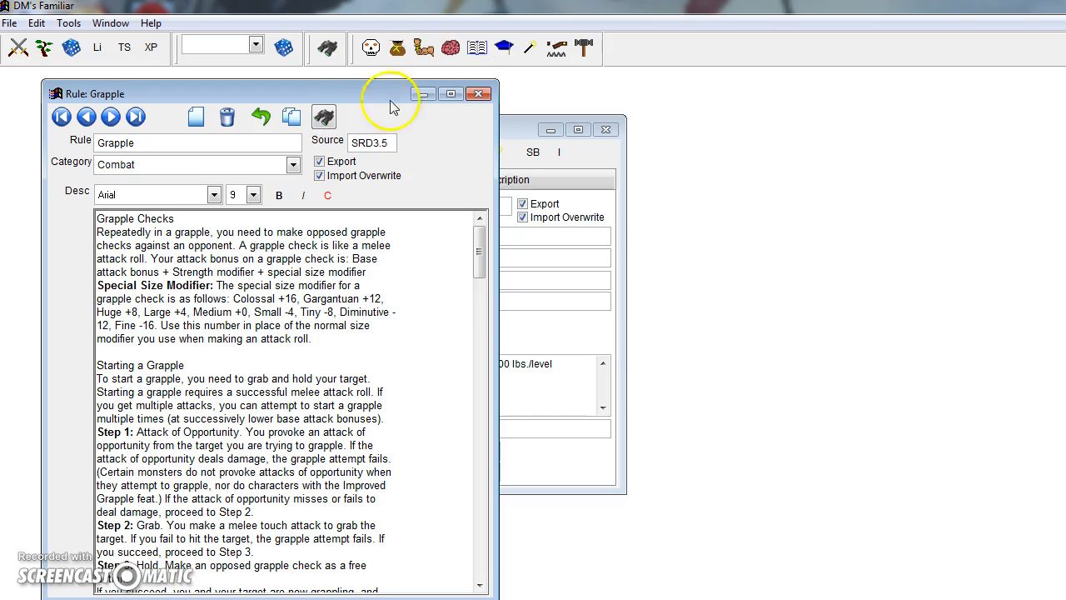
Step: Open the creature records alongside the Grapple rule and Invisibility spell, and switch between the three windows
{"action": "left_click", "coordinate": [370, 47]}
{"action": "left_click_drag", "start_coordinate": [1065, 421], "coordinate": [567, 181]}
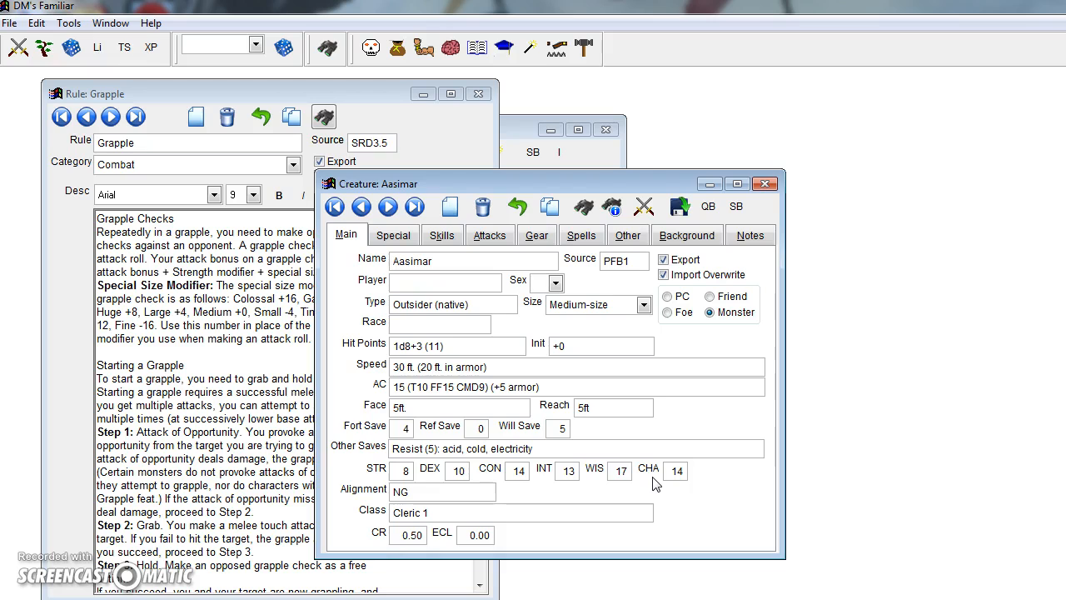
{"action": "left_click", "coordinate": [517, 175]}
{"action": "left_click", "coordinate": [460, 140]}
{"action": "left_click", "coordinate": [594, 158]}
{"action": "left_click", "coordinate": [663, 179]}
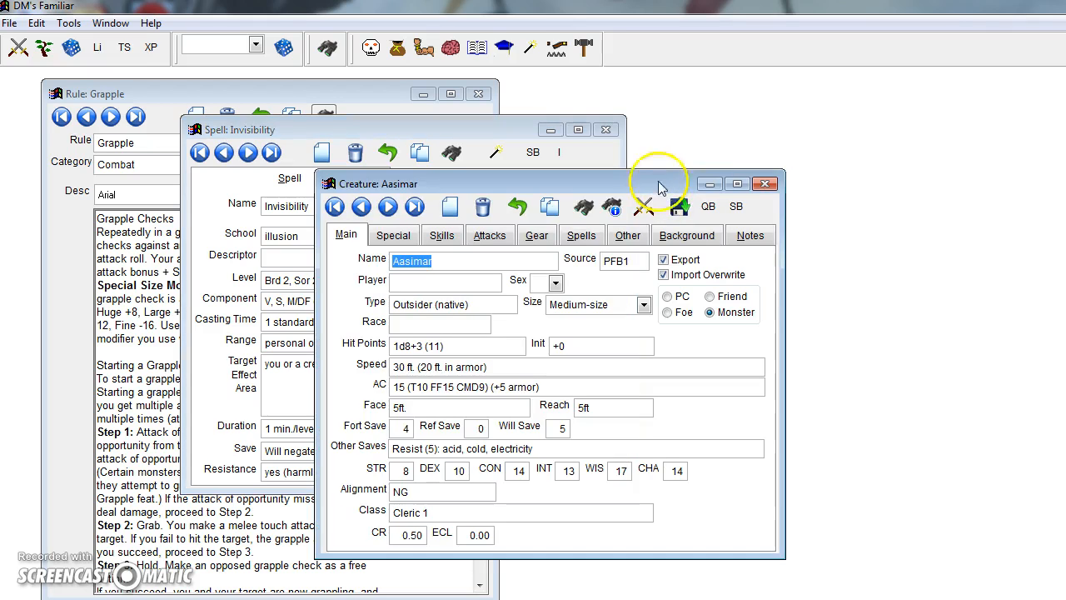
{"action": "left_click_drag", "start_coordinate": [474, 135], "coordinate": [369, 153]}
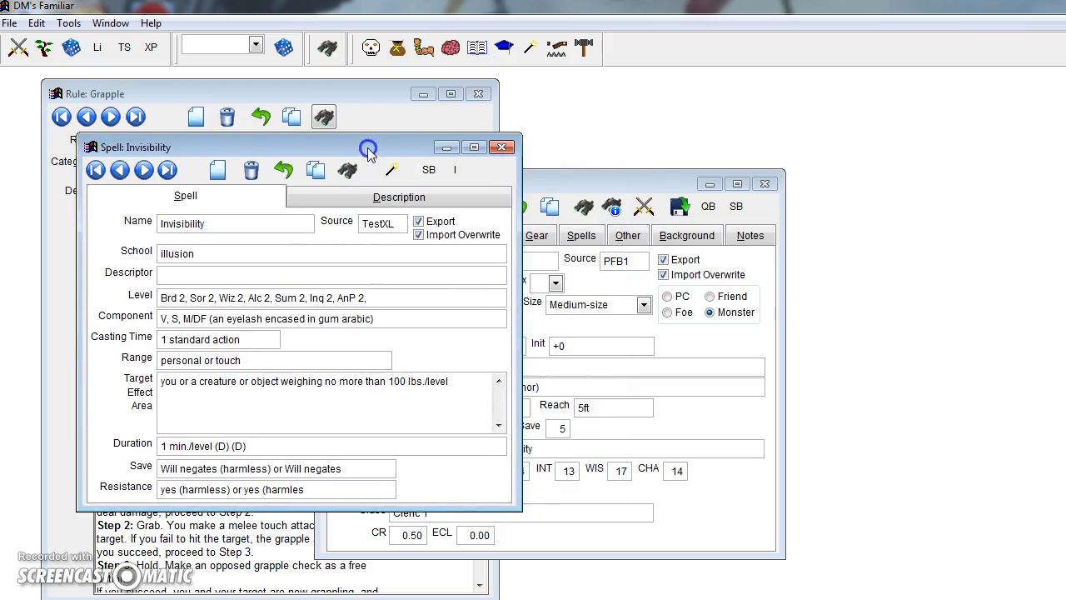
{"action": "left_click", "coordinate": [362, 98]}
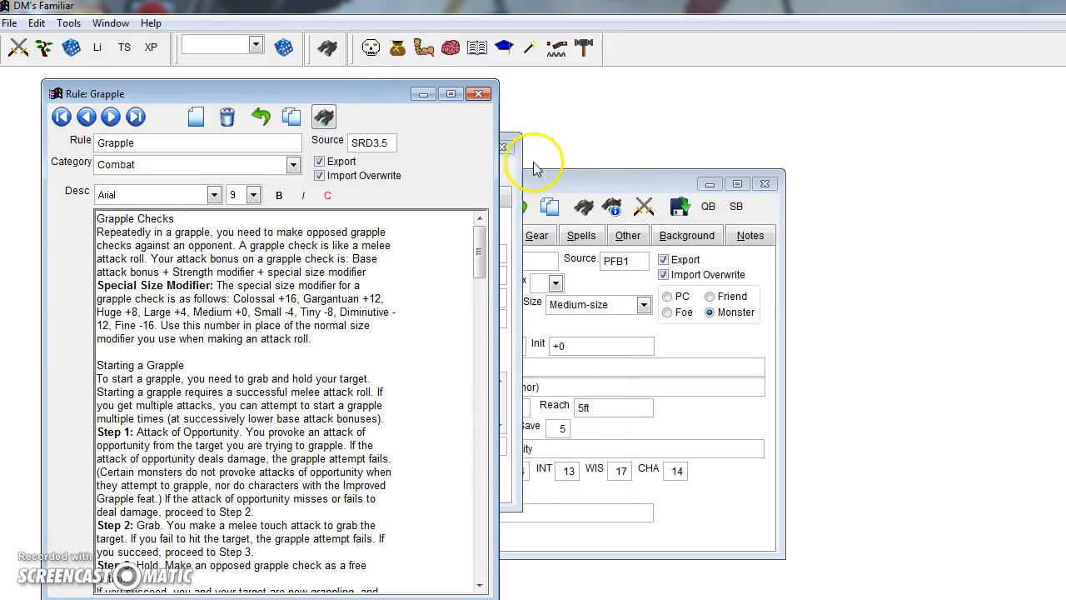
Step: Bring the Invisibility spell forward and open three additional spell windows, spreading them out side by side
{"action": "left_click", "coordinate": [530, 53]}
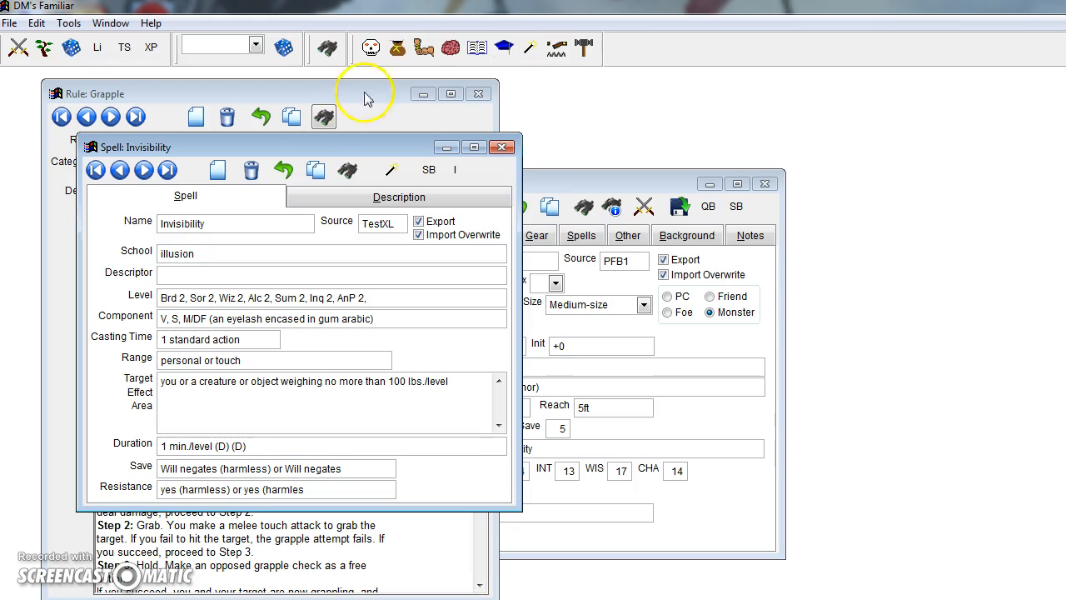
{"action": "left_click_drag", "start_coordinate": [357, 148], "coordinate": [329, 106]}
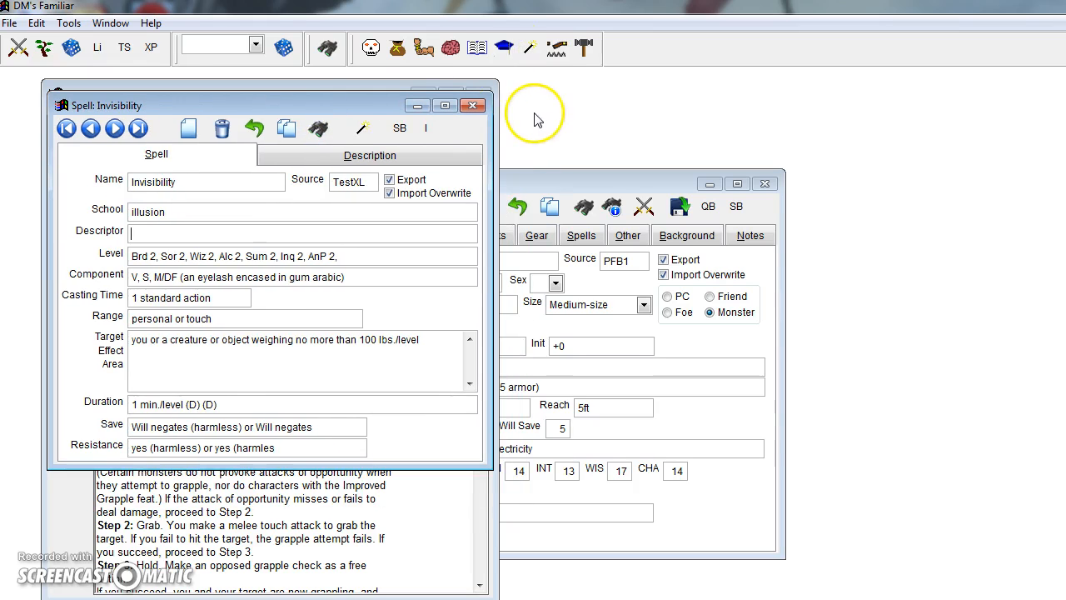
{"action": "left_click", "coordinate": [530, 51]}
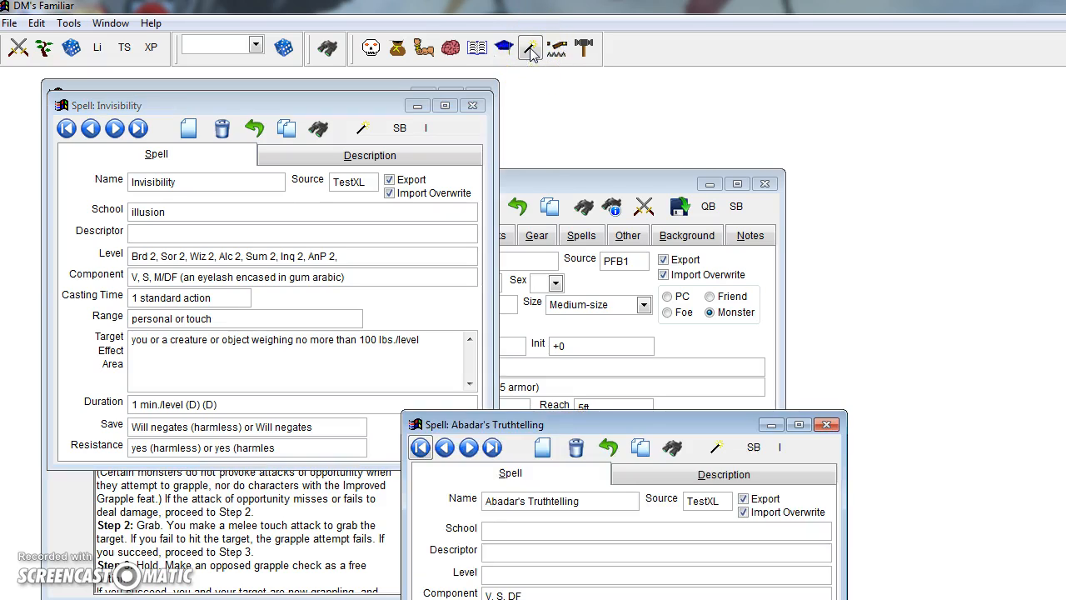
{"action": "left_click_drag", "start_coordinate": [564, 421], "coordinate": [368, 152]}
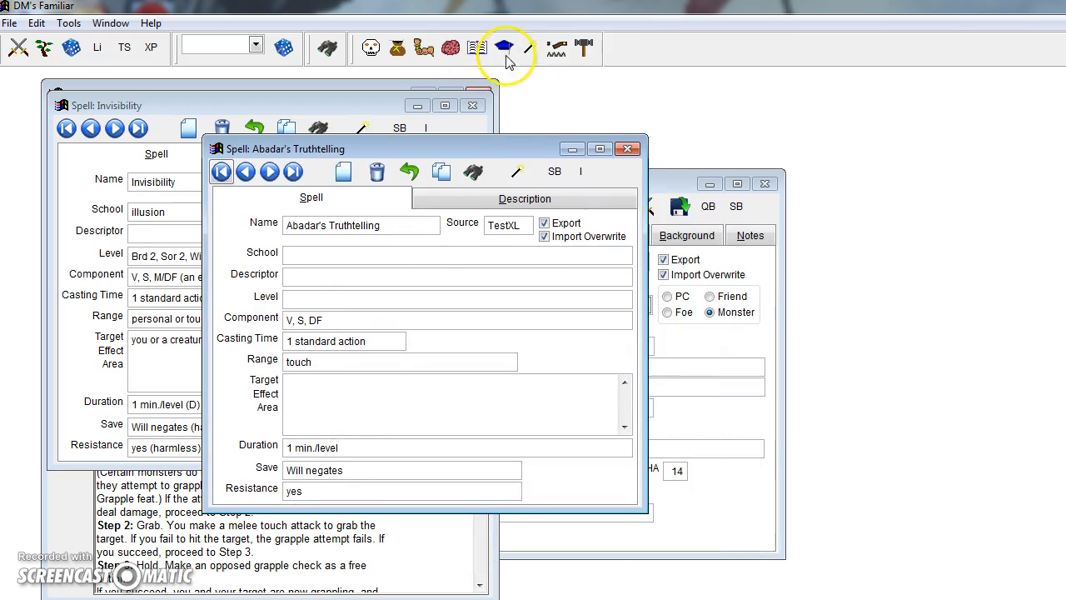
{"action": "left_click", "coordinate": [530, 47]}
{"action": "left_click_drag", "start_coordinate": [575, 433], "coordinate": [523, 138]}
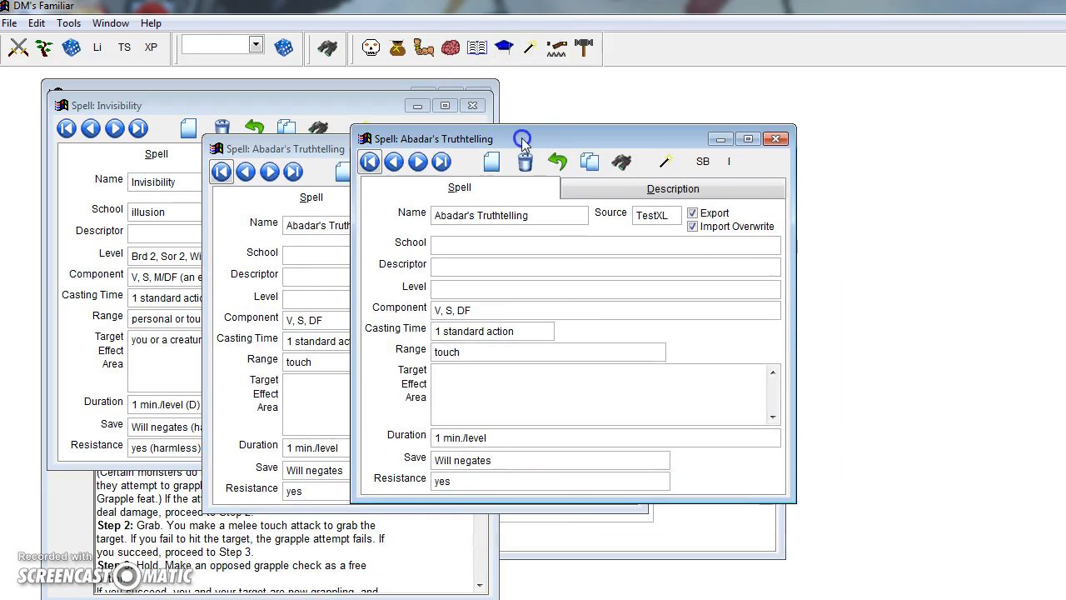
{"action": "left_click", "coordinate": [530, 48]}
{"action": "left_click_drag", "start_coordinate": [606, 431], "coordinate": [738, 108]}
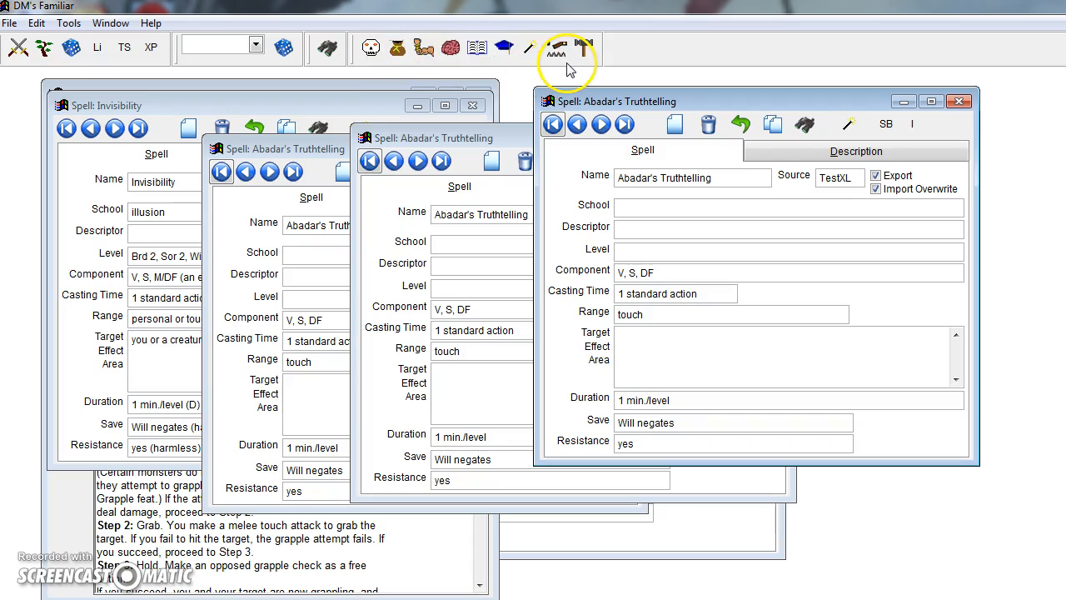
Step: Close all open record windows and open the Codex Tree
{"action": "left_click", "coordinate": [111, 25]}
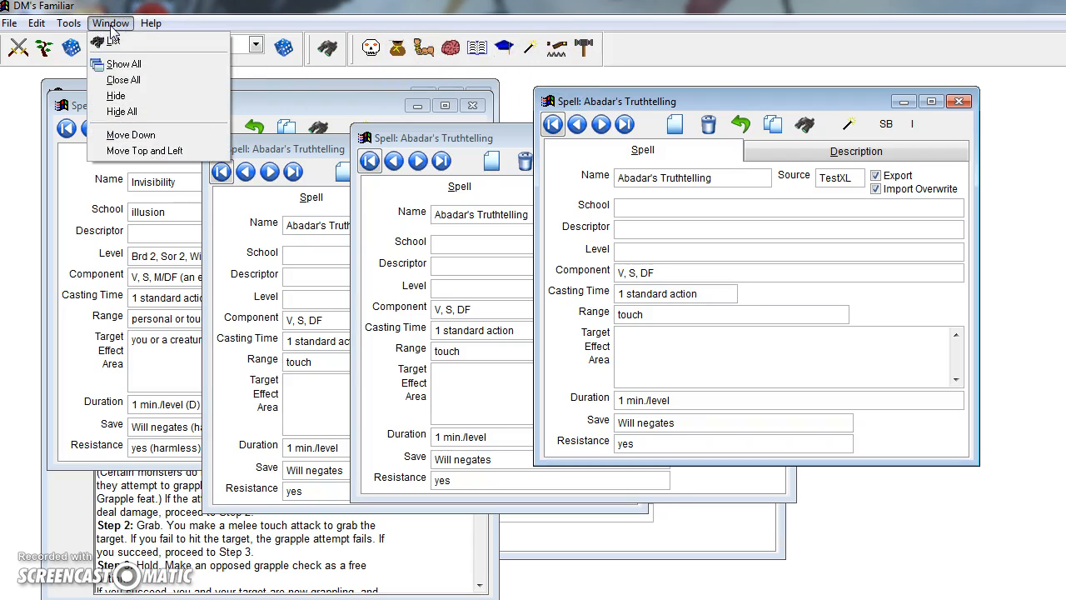
{"action": "left_click", "coordinate": [140, 79]}
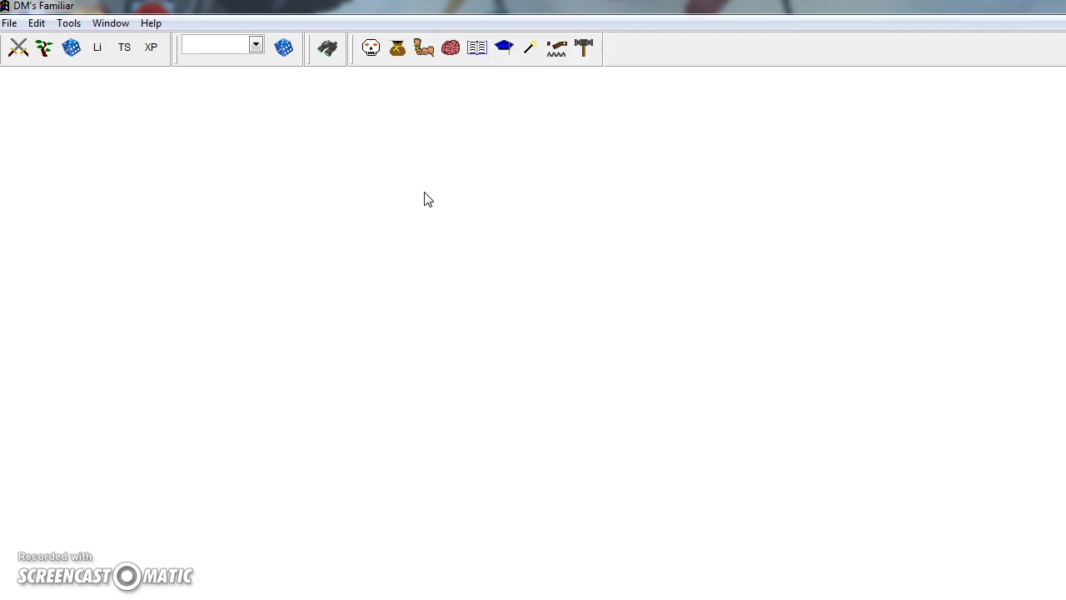
{"action": "left_click", "coordinate": [44, 50]}
{"action": "left_click_drag", "start_coordinate": [714, 132], "coordinate": [221, 104]}
Step: Expand Dungeon of Doom and its Main Entrance, Temple Room and Barracks branches
{"action": "left_click", "coordinate": [146, 165]}
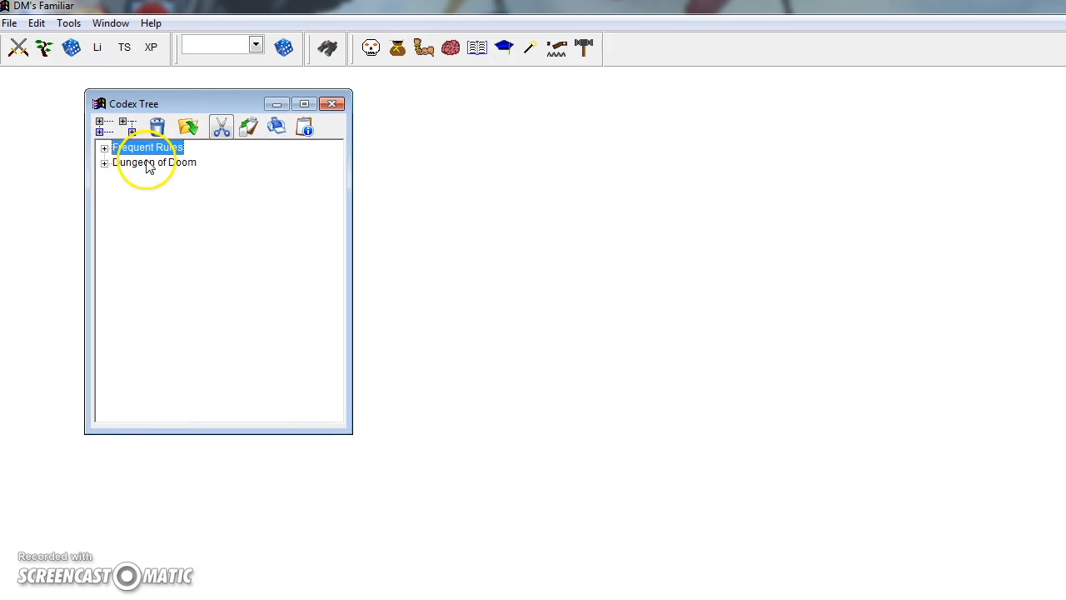
{"action": "left_click", "coordinate": [104, 164]}
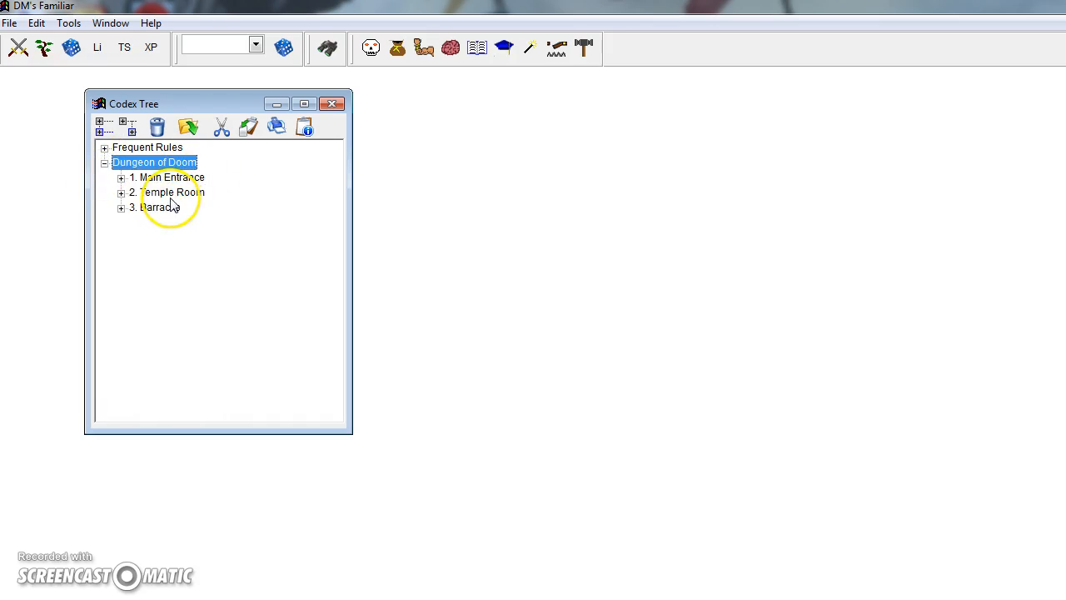
{"action": "left_click", "coordinate": [121, 178]}
{"action": "left_click", "coordinate": [121, 208]}
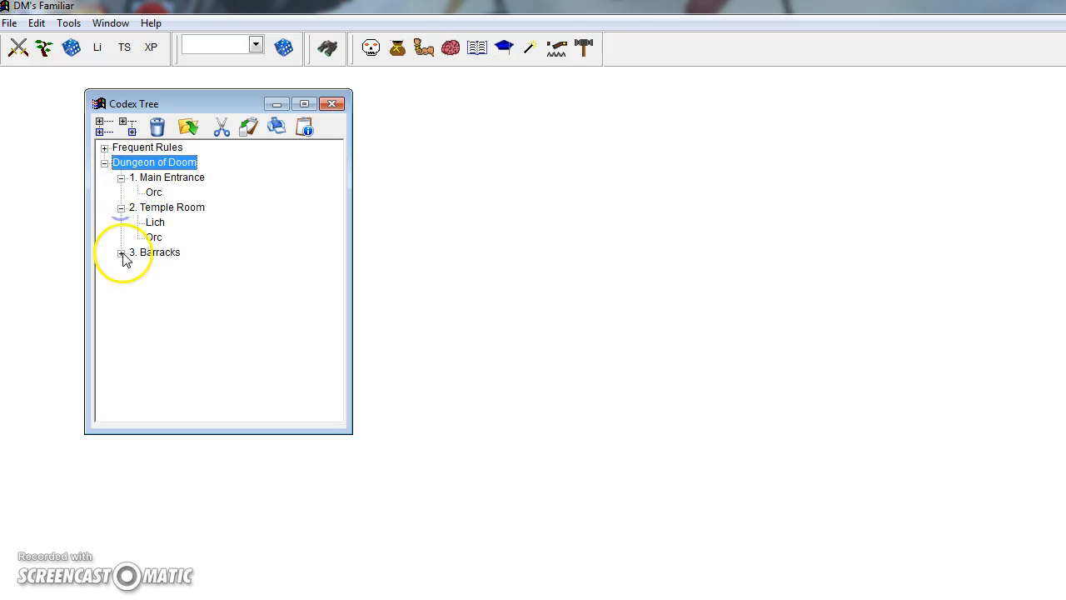
{"action": "left_click", "coordinate": [121, 252]}
Step: Open the notes of 1. Main Entrance beside the Codex Tree and make their window taller
{"action": "double_click", "coordinate": [185, 180]}
{"action": "left_click_drag", "start_coordinate": [664, 511], "coordinate": [485, 134]}
{"action": "left_click_drag", "start_coordinate": [508, 359], "coordinate": [473, 500]}
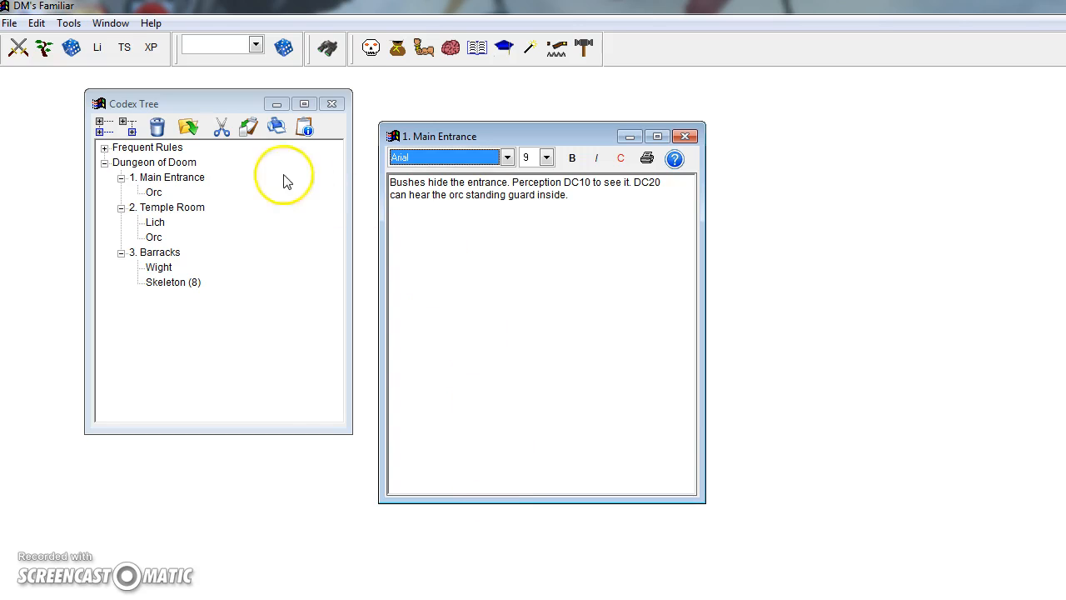
Step: Close the Main Entrance notes and open the creature record of the Orc under Main Entrance
{"action": "left_click", "coordinate": [155, 194]}
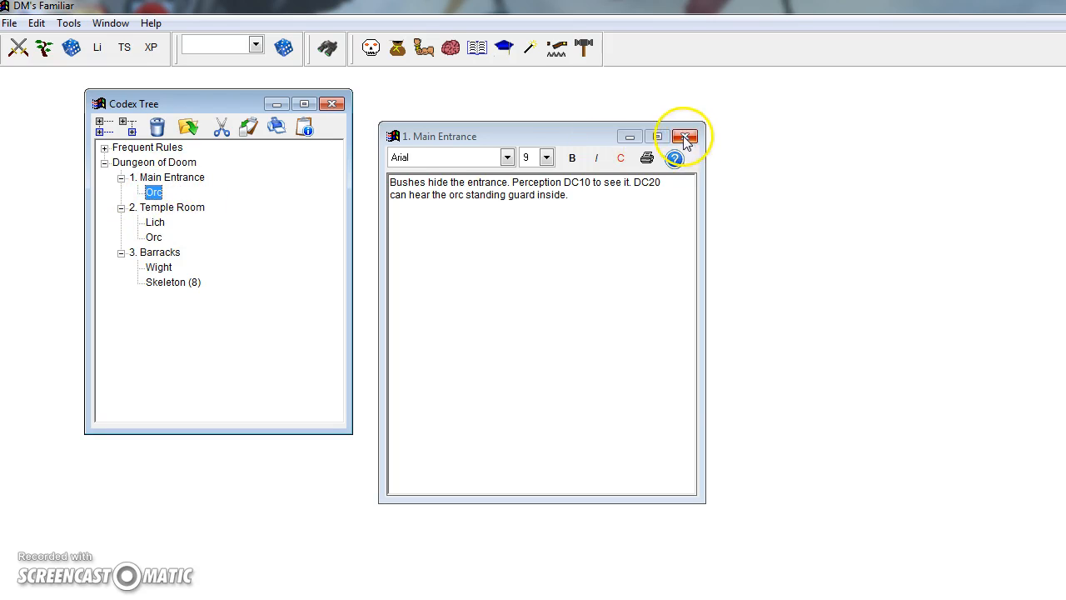
{"action": "left_click", "coordinate": [685, 137]}
{"action": "double_click", "coordinate": [155, 194]}
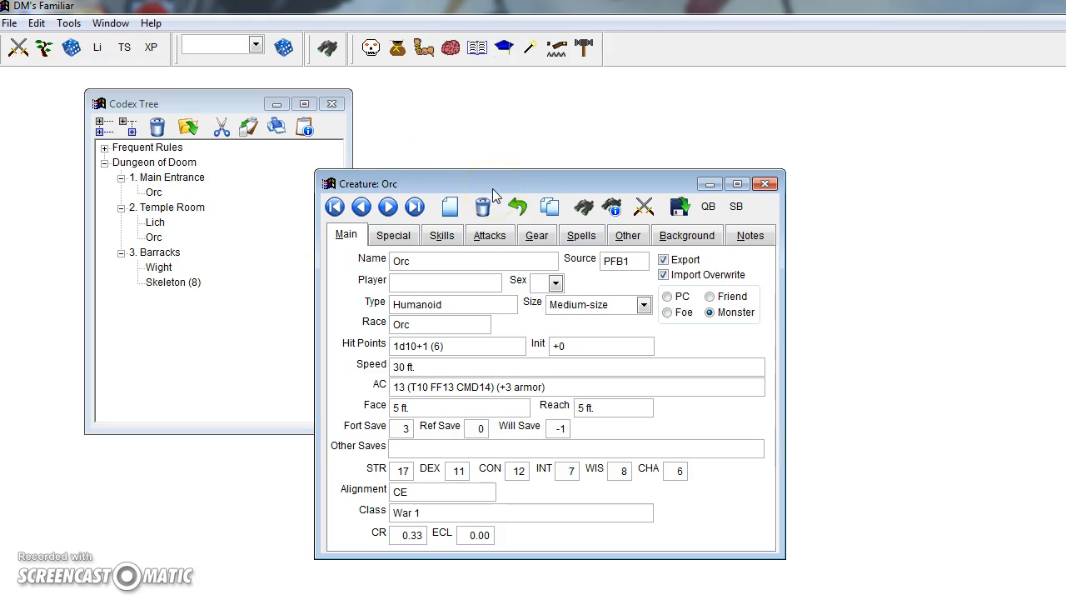
Step: Close the Orc creature record and expand the Frequent Rules branch of the Codex Tree
{"action": "left_click", "coordinate": [765, 183]}
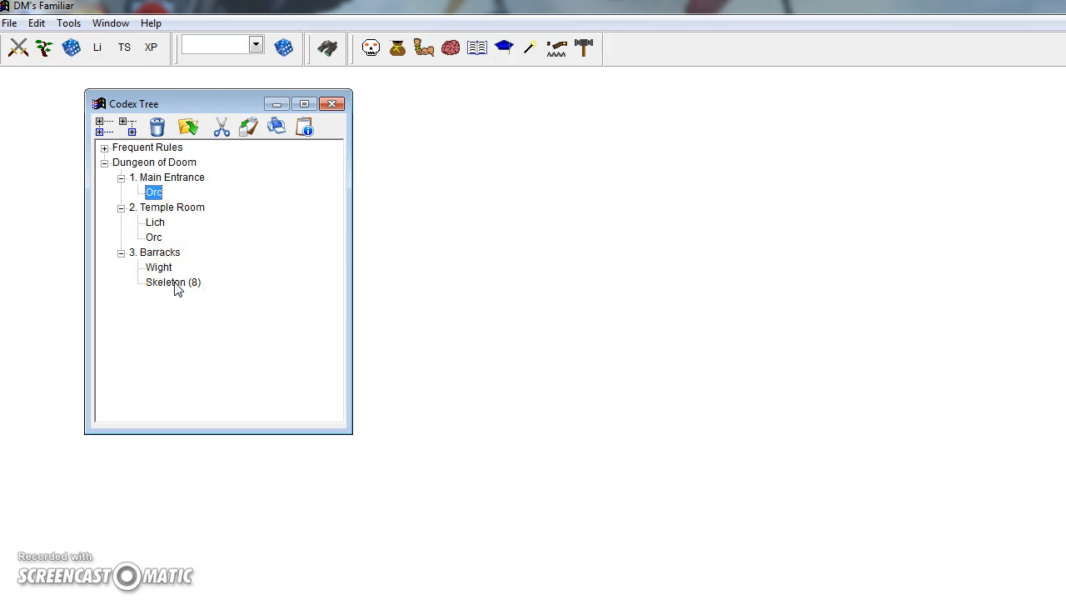
{"action": "left_click", "coordinate": [131, 148]}
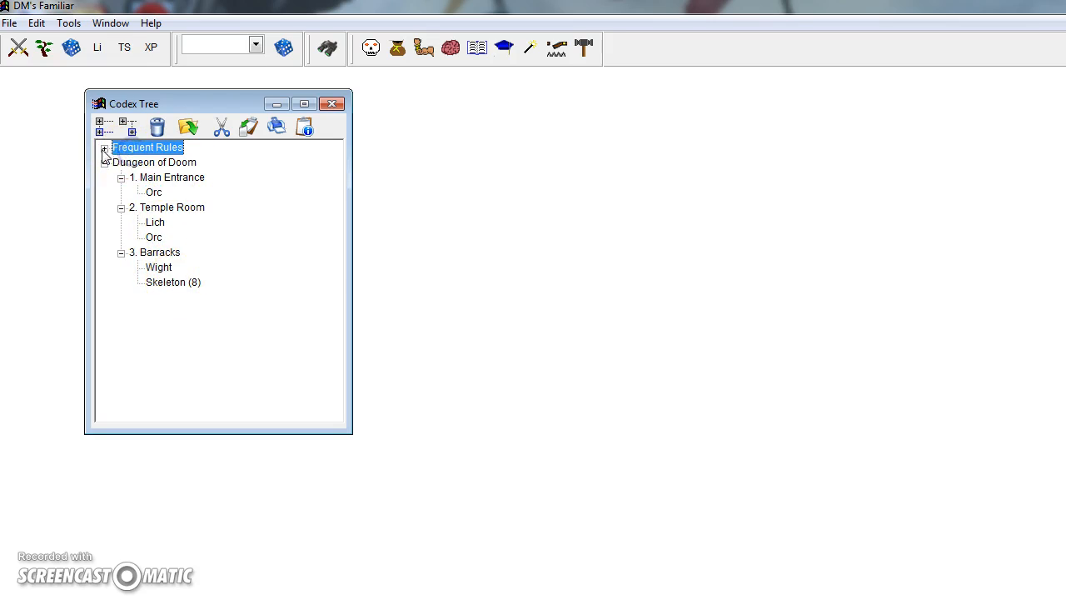
{"action": "left_click", "coordinate": [104, 148]}
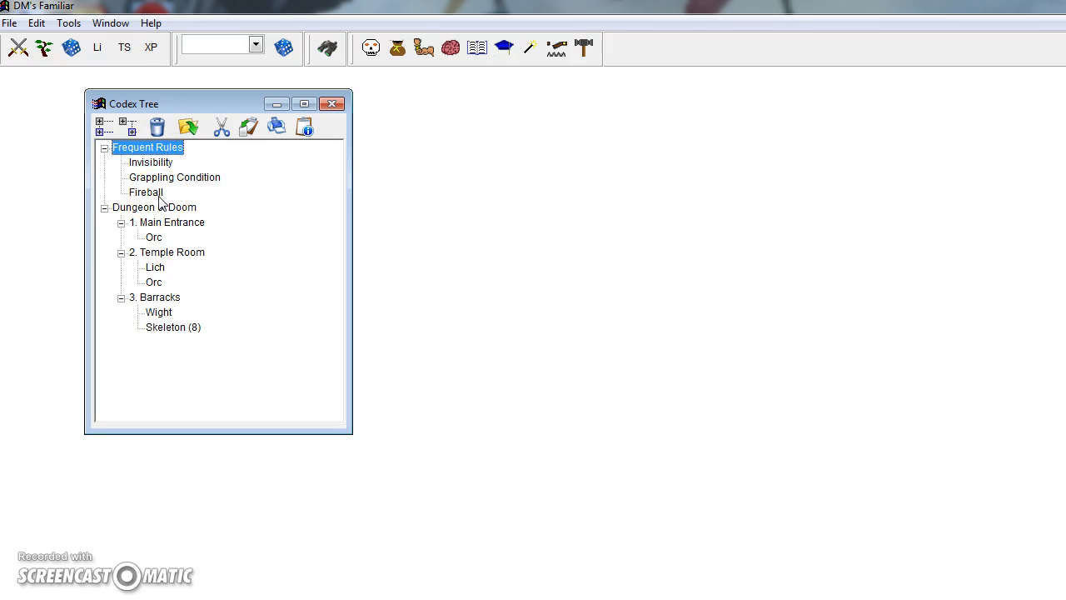
Step: Open the Invisibility rule from Frequent Rules and place its window beside the Codex Tree
{"action": "double_click", "coordinate": [149, 162]}
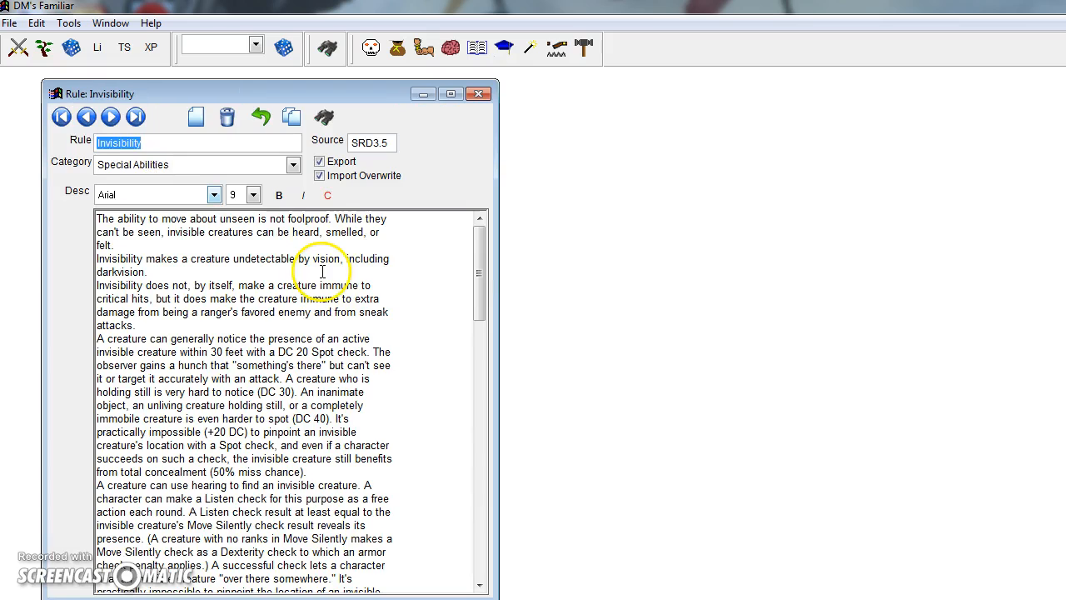
{"action": "left_click", "coordinate": [479, 94]}
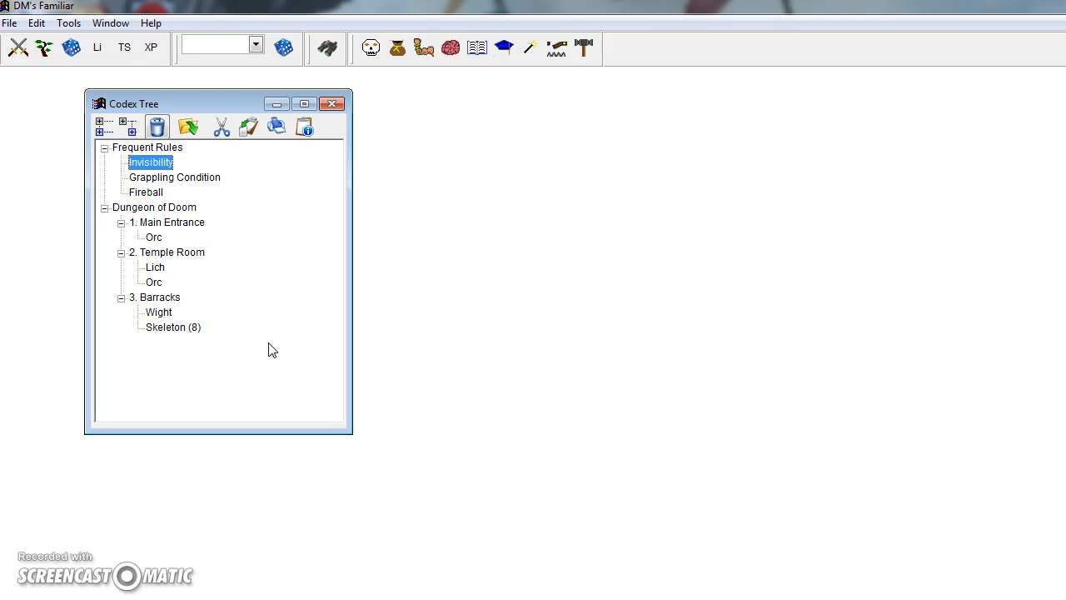
{"action": "double_click", "coordinate": [151, 163]}
{"action": "left_click_drag", "start_coordinate": [207, 83], "coordinate": [493, 99]}
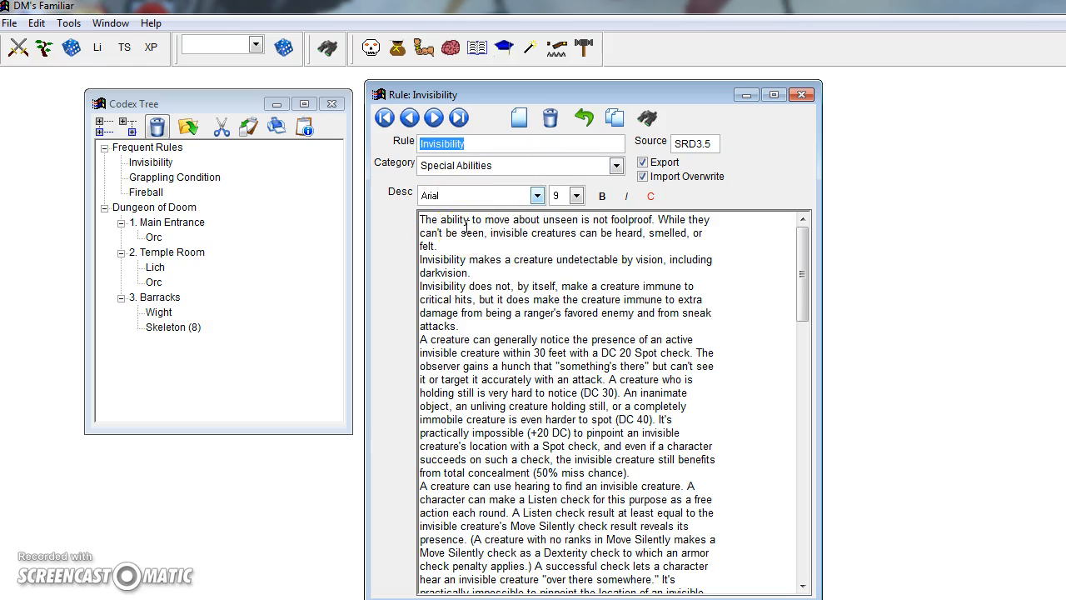
Step: Look up the Keen Scent rule in the rule list and load it in the open rule window
{"action": "left_click", "coordinate": [646, 117]}
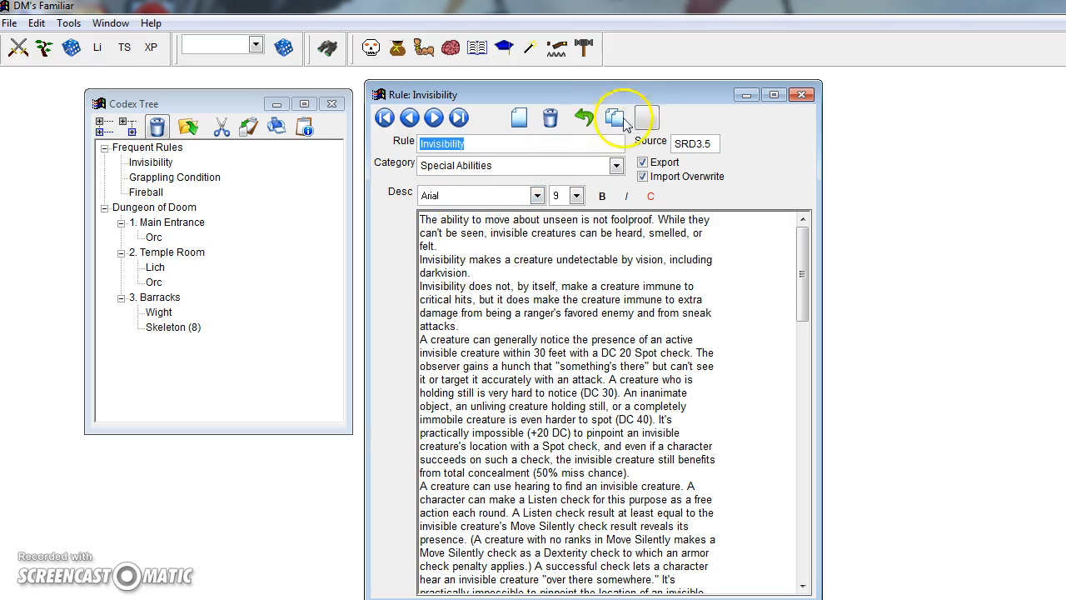
{"action": "key", "text": "Down"}
{"action": "key", "text": "Down"}
{"action": "key", "text": "Down"}
{"action": "key", "text": "Down"}
{"action": "key", "text": "Down"}
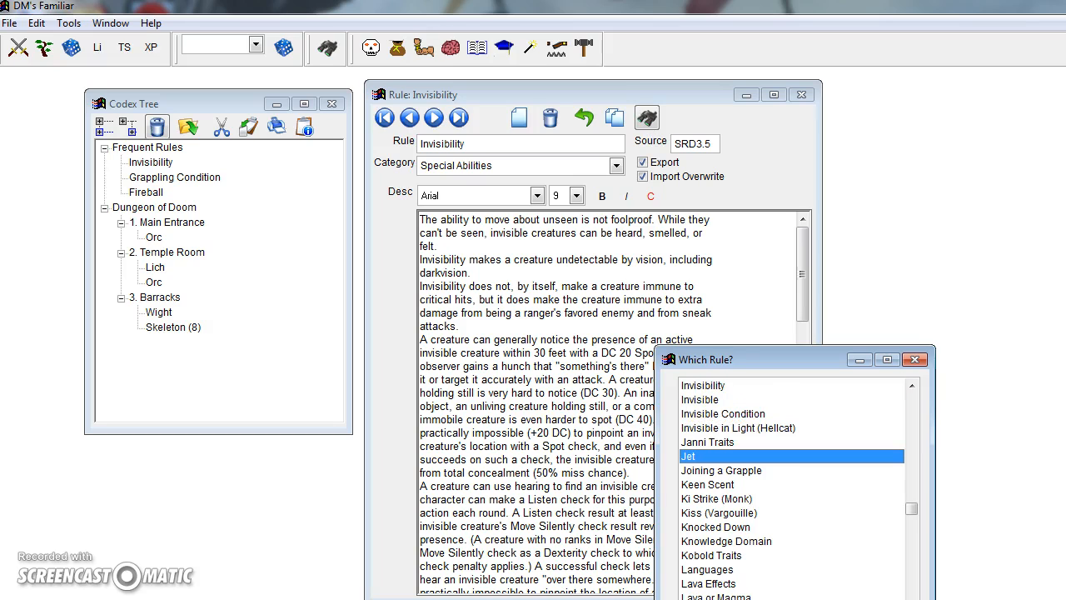
{"action": "key", "text": "Down"}
{"action": "key", "text": "Down"}
{"action": "key", "text": "Return"}
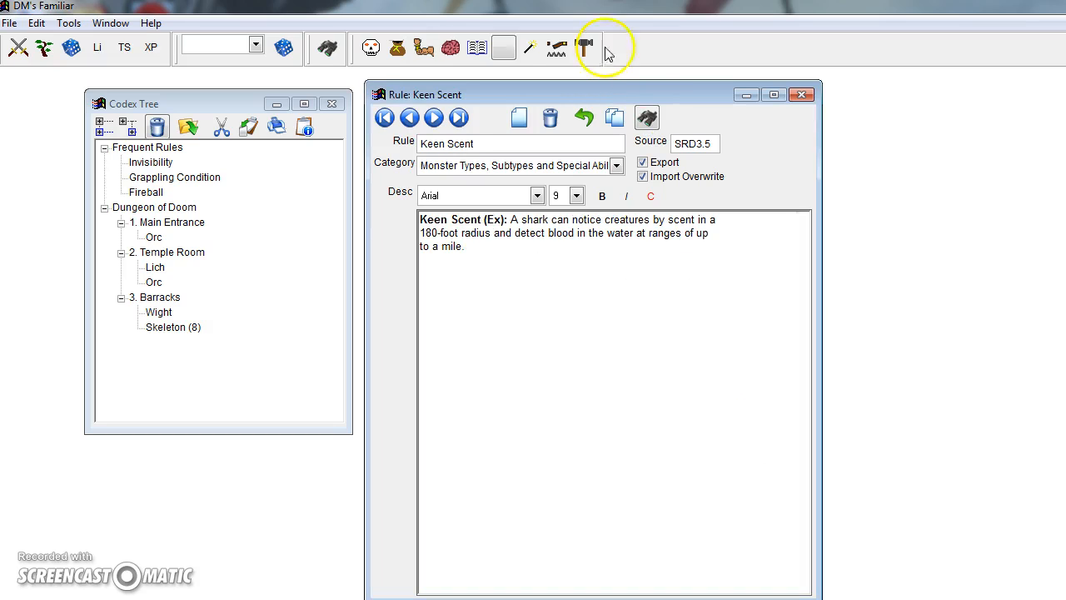
Step: Add the Keen Scent rule to Frequent Rules in the Codex Tree and open it from its new entry
{"action": "left_click", "coordinate": [459, 143]}
{"action": "left_click_drag", "start_coordinate": [459, 143], "coordinate": [155, 148]}
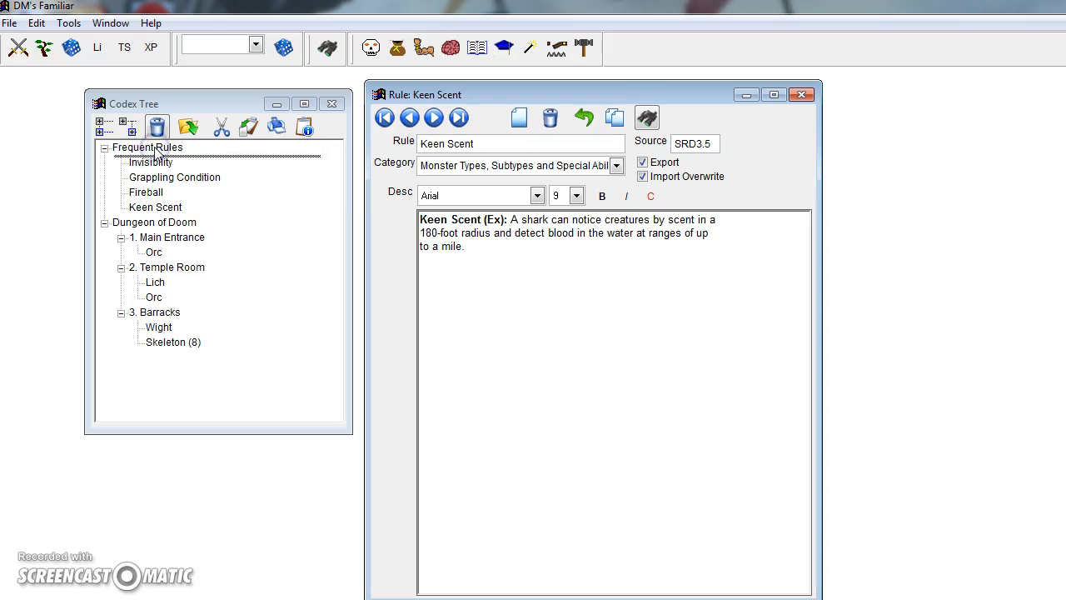
{"action": "left_click", "coordinate": [168, 207]}
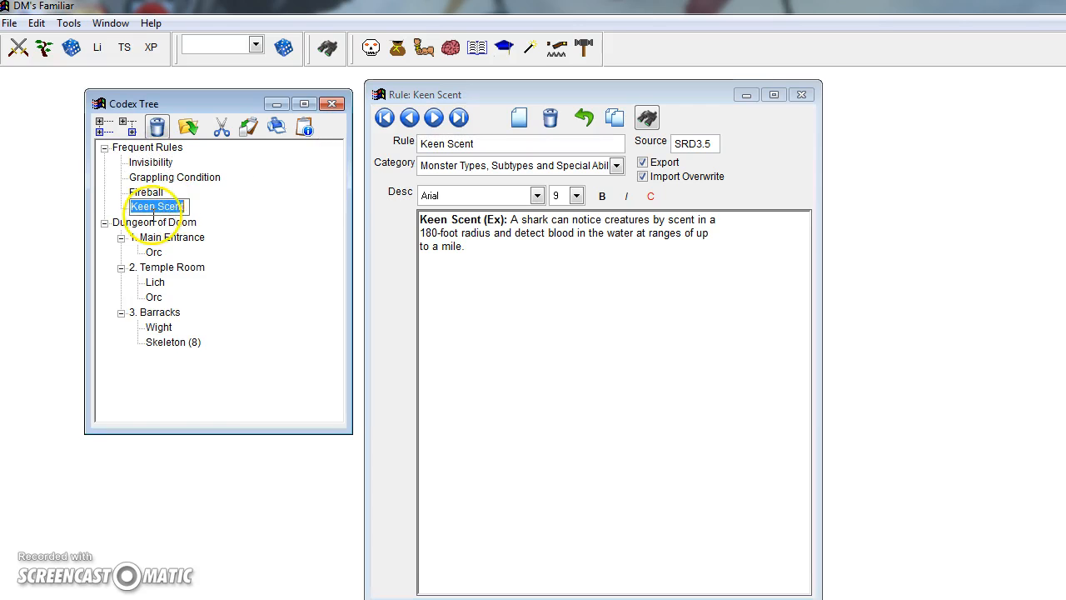
{"action": "left_click", "coordinate": [146, 191]}
{"action": "double_click", "coordinate": [159, 209]}
{"action": "left_click", "coordinate": [526, 275]}
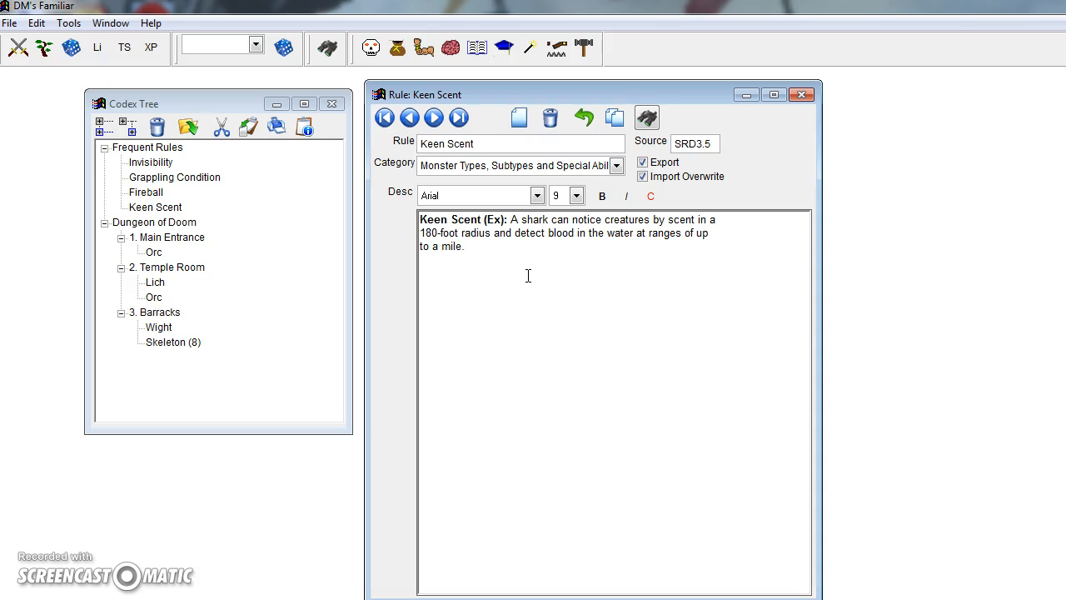
Step: Close the Keen Scent rule and the Codex Tree, and open the Combat Board
{"action": "left_click", "coordinate": [804, 96]}
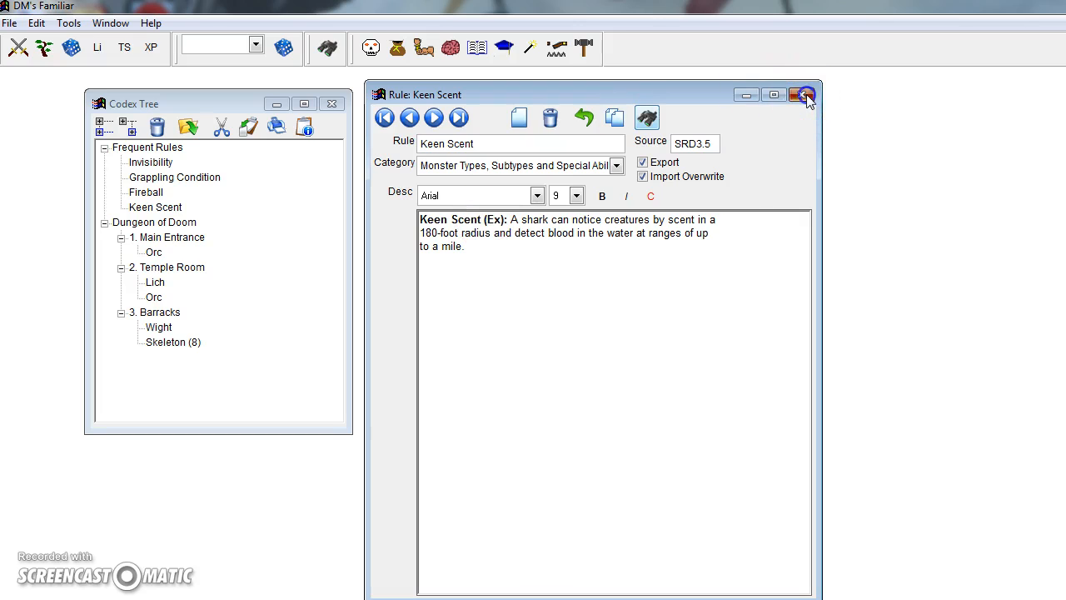
{"action": "left_click", "coordinate": [331, 103]}
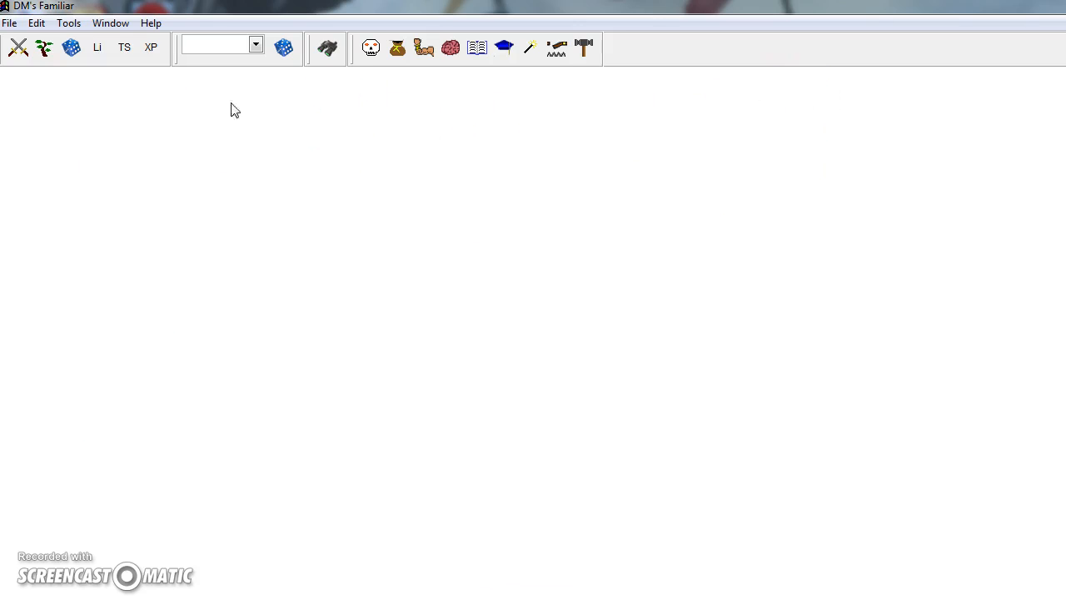
{"action": "left_click", "coordinate": [19, 47]}
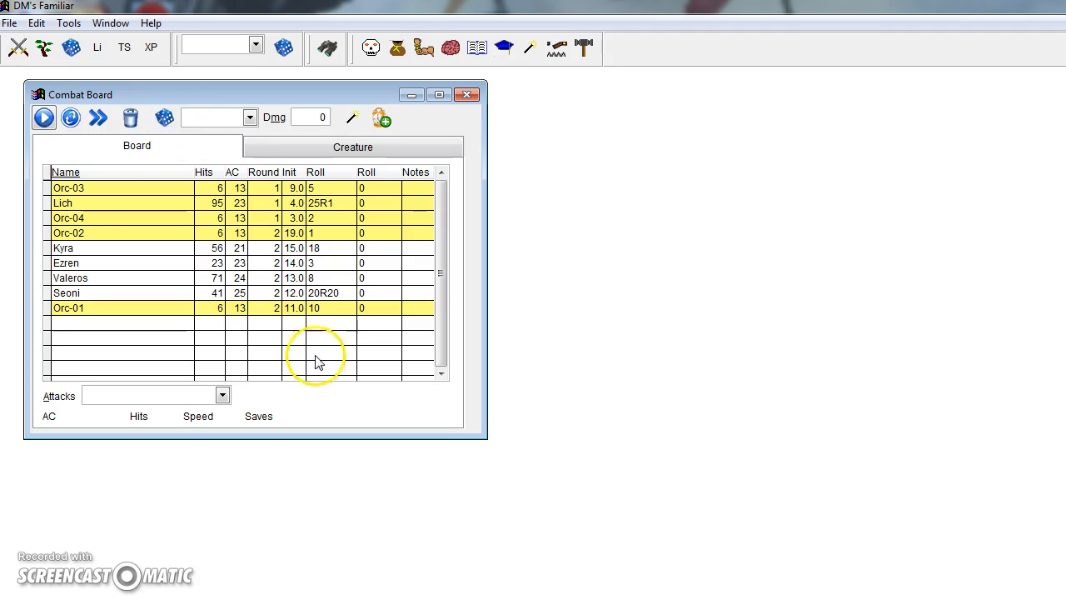
Step: Open the creature record of Orc-03 from the Combat Board and view its notes
{"action": "double_click", "coordinate": [80, 188]}
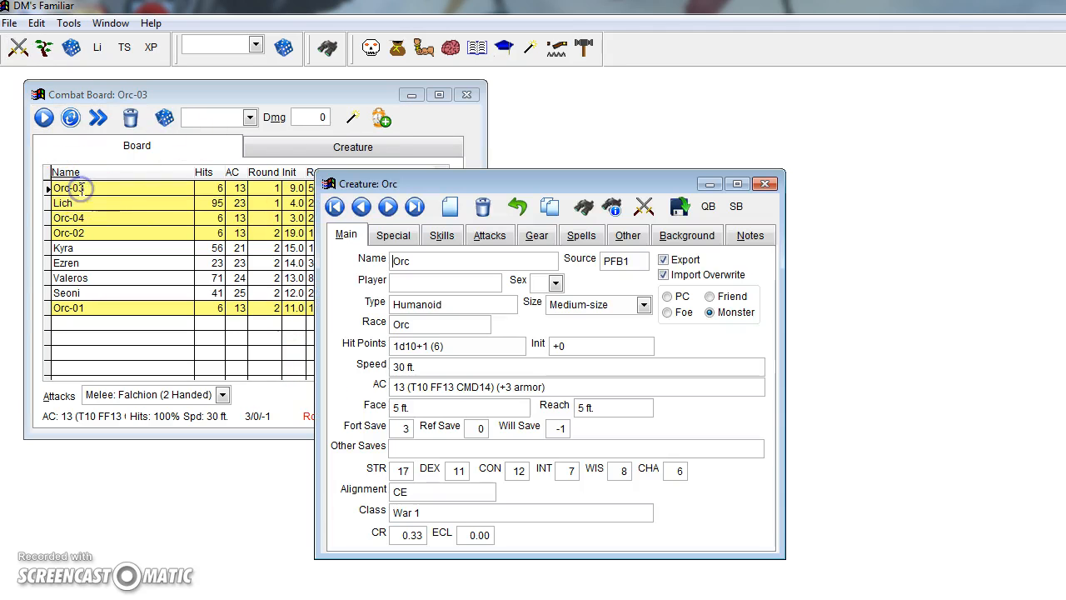
{"action": "left_click_drag", "start_coordinate": [399, 184], "coordinate": [393, 156]}
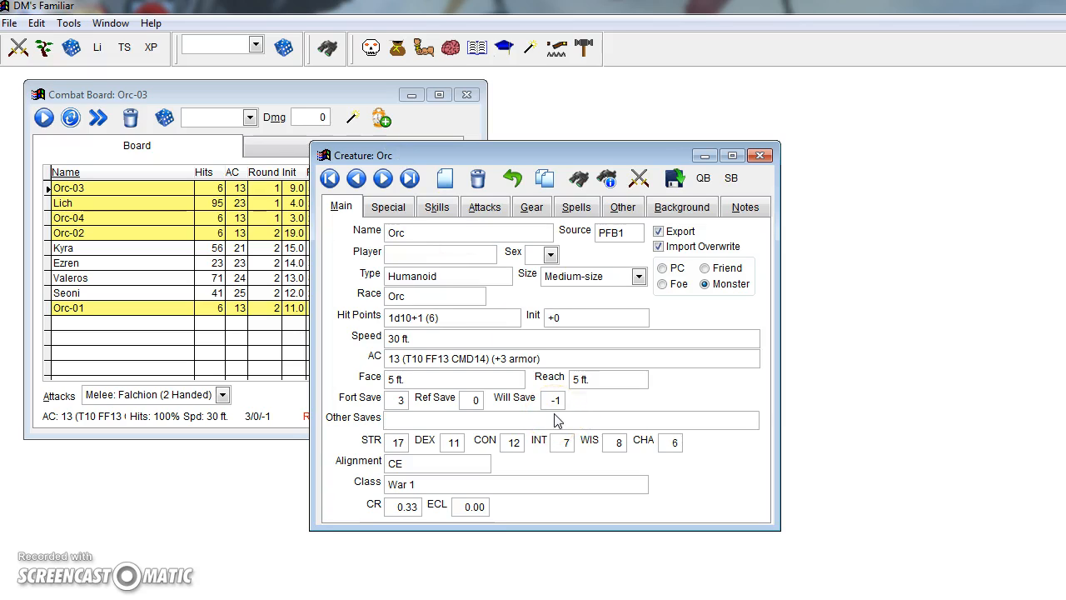
{"action": "left_click", "coordinate": [745, 207]}
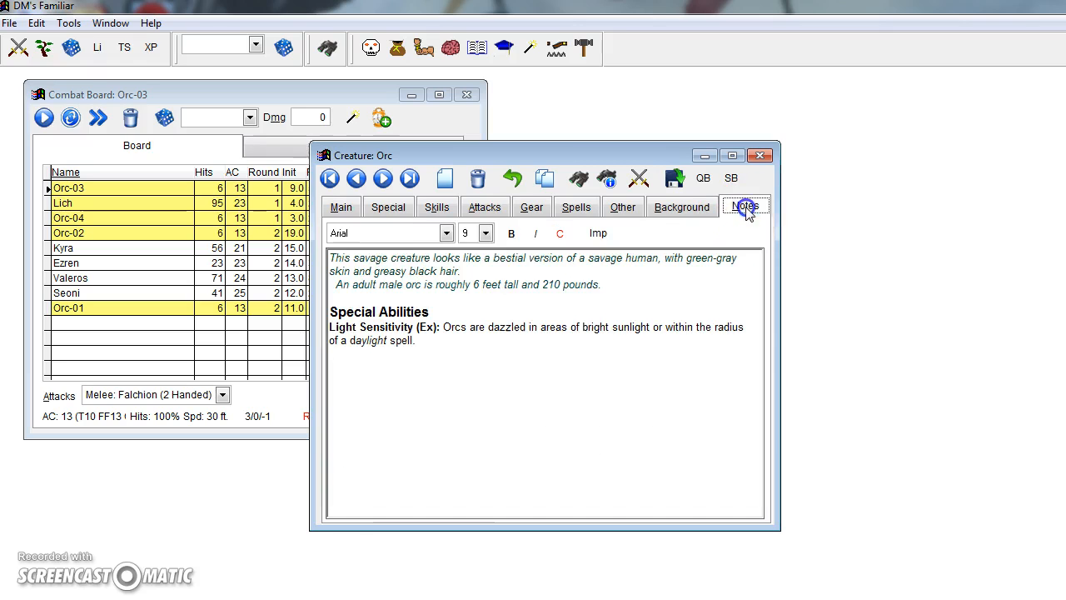
Step: Open the Weapon Focus feat record from the feats listed in the Orc's creature record
{"action": "left_click", "coordinate": [397, 210]}
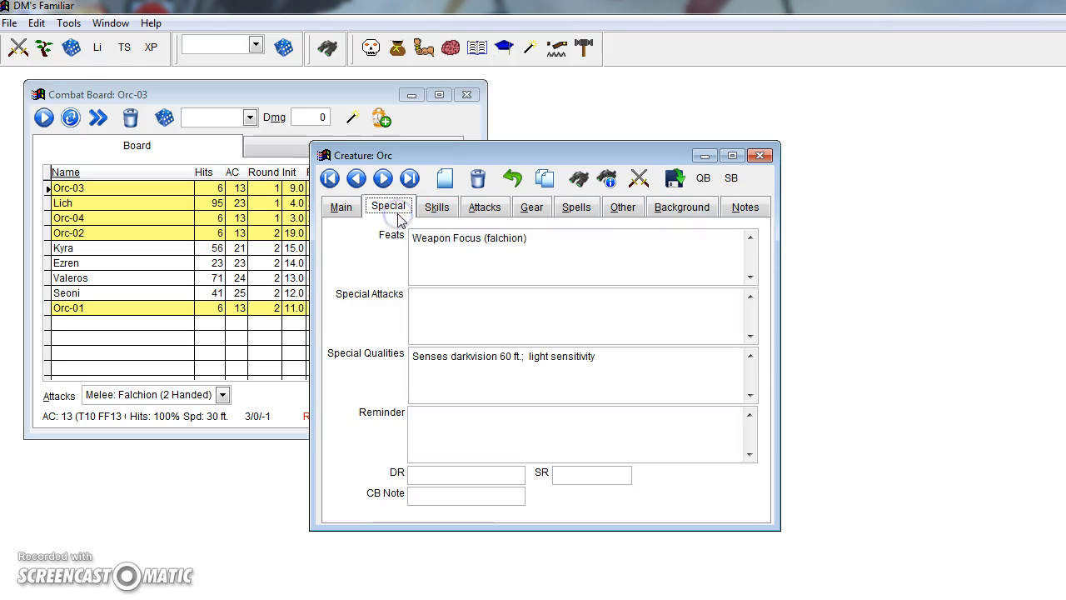
{"action": "left_click", "coordinate": [472, 263]}
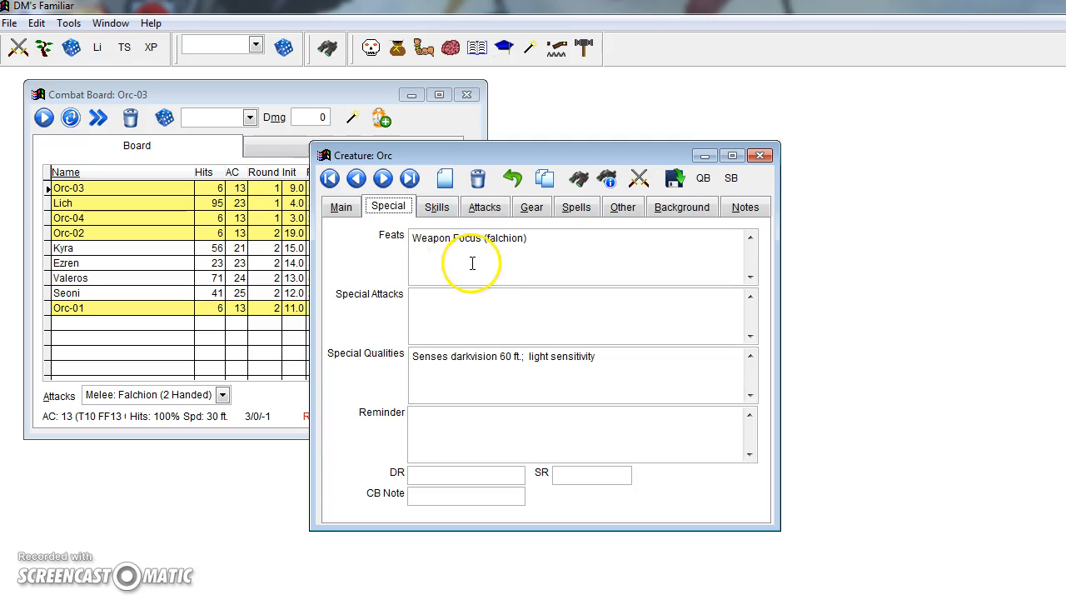
{"action": "left_click", "coordinate": [460, 253]}
{"action": "left_click", "coordinate": [435, 246]}
{"action": "double_click", "coordinate": [432, 241]}
{"action": "left_click", "coordinate": [47, 115]}
{"action": "left_click", "coordinate": [101, 94]}
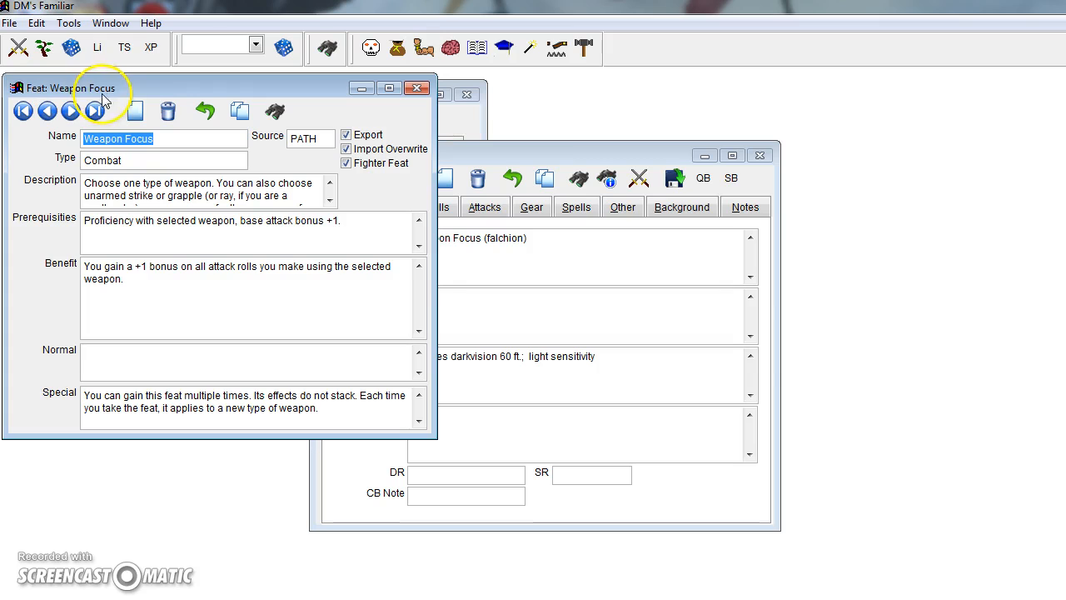
Step: Close the feat record, open the Perception skill record from the Orc's skills, and move its window fully into view
{"action": "left_click", "coordinate": [417, 89]}
{"action": "left_click", "coordinate": [435, 206]}
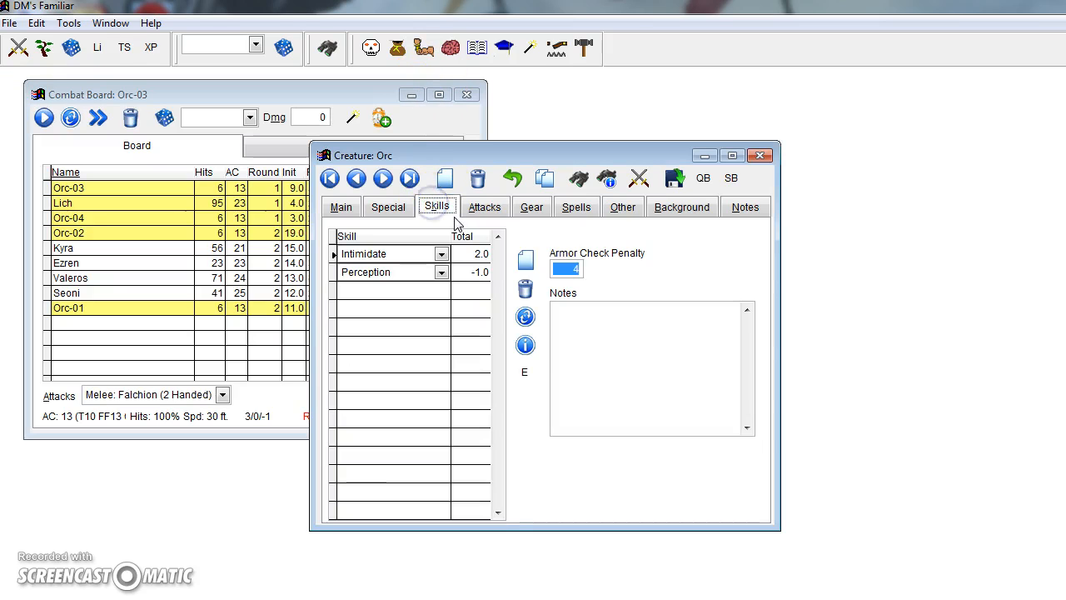
{"action": "left_click", "coordinate": [393, 260]}
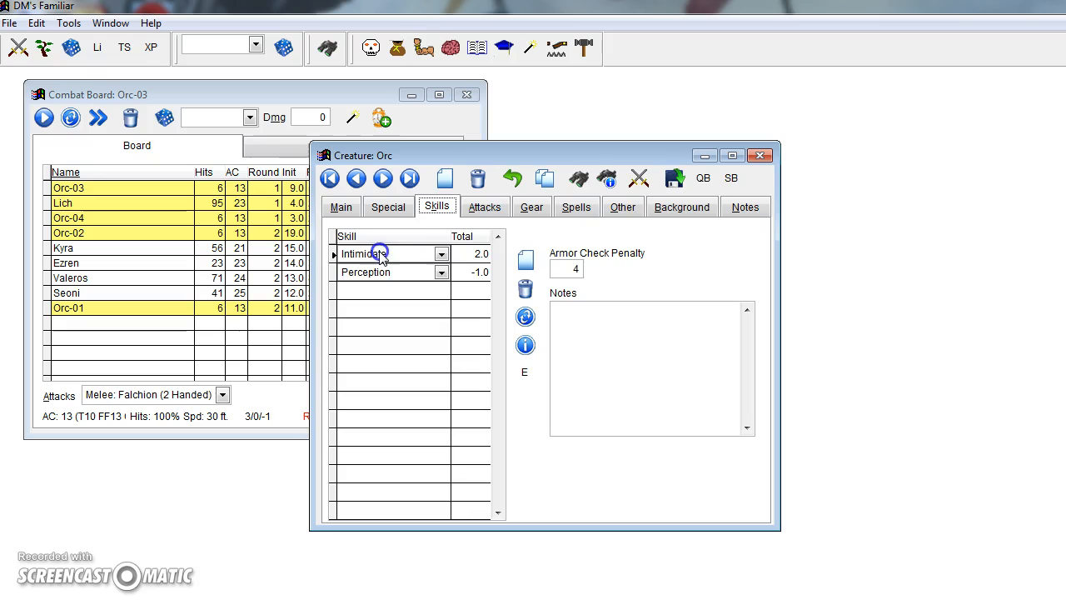
{"action": "left_click", "coordinate": [526, 347]}
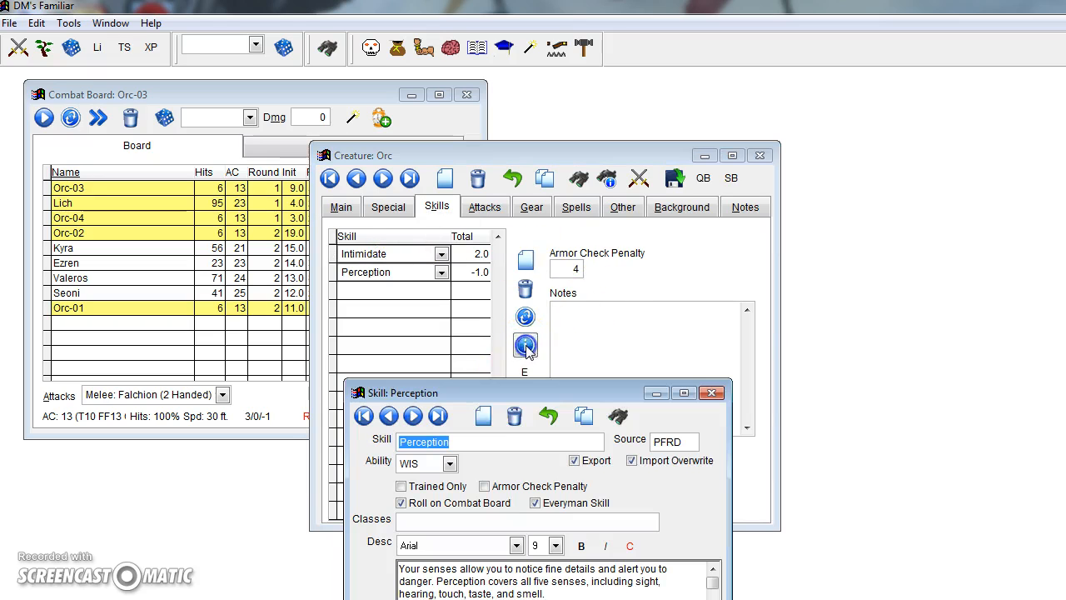
{"action": "left_click_drag", "start_coordinate": [488, 398], "coordinate": [411, 275]}
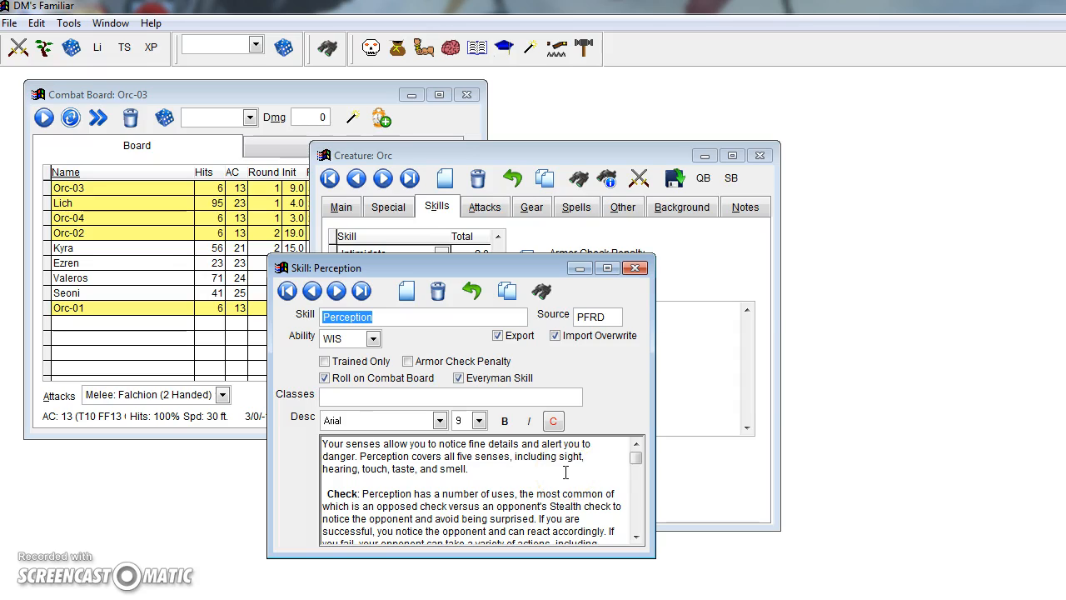
Step: Open the creature record of the Lich from the Combat Board and show its spell list
{"action": "left_click", "coordinate": [75, 204]}
{"action": "double_click", "coordinate": [75, 203]}
{"action": "left_click", "coordinate": [580, 235]}
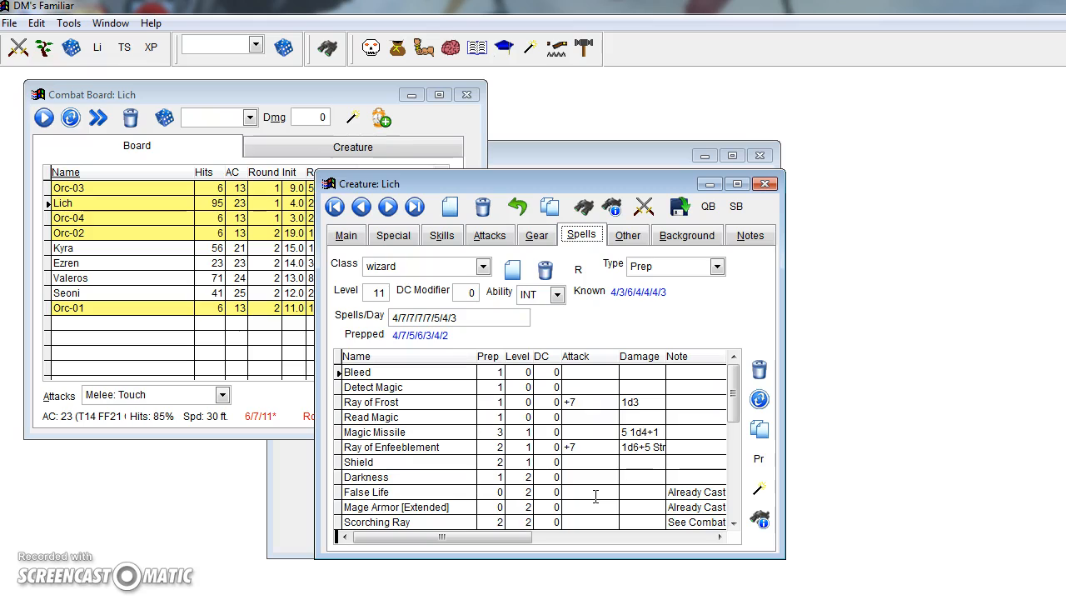
Step: Try to open the Magic Missile spell record from the Lich's spell list, and close the spell window
{"action": "left_click", "coordinate": [354, 430]}
{"action": "double_click", "coordinate": [377, 432]}
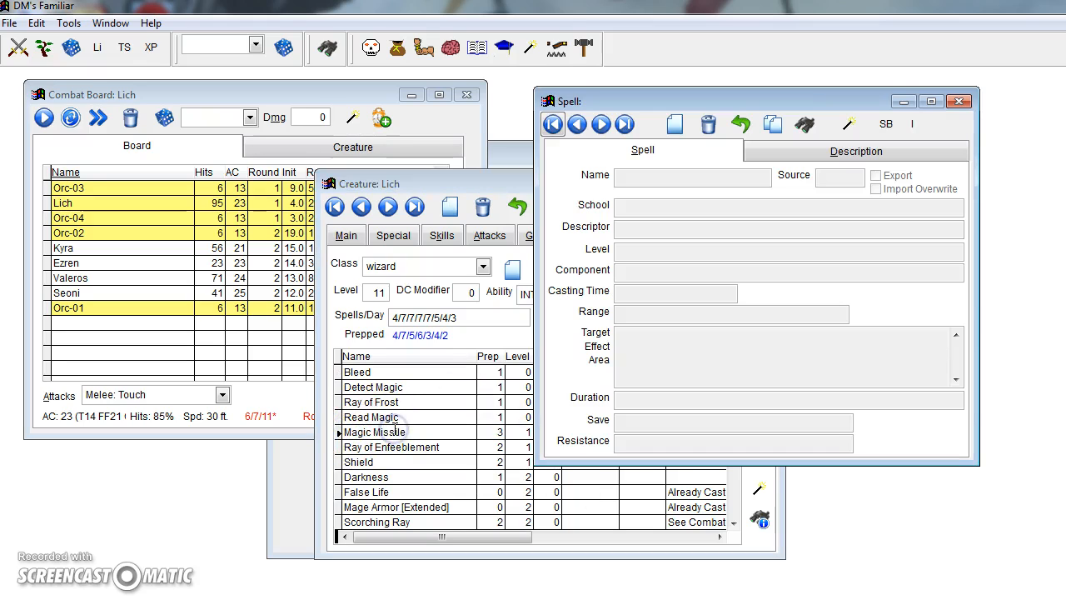
{"action": "left_click", "coordinate": [958, 101]}
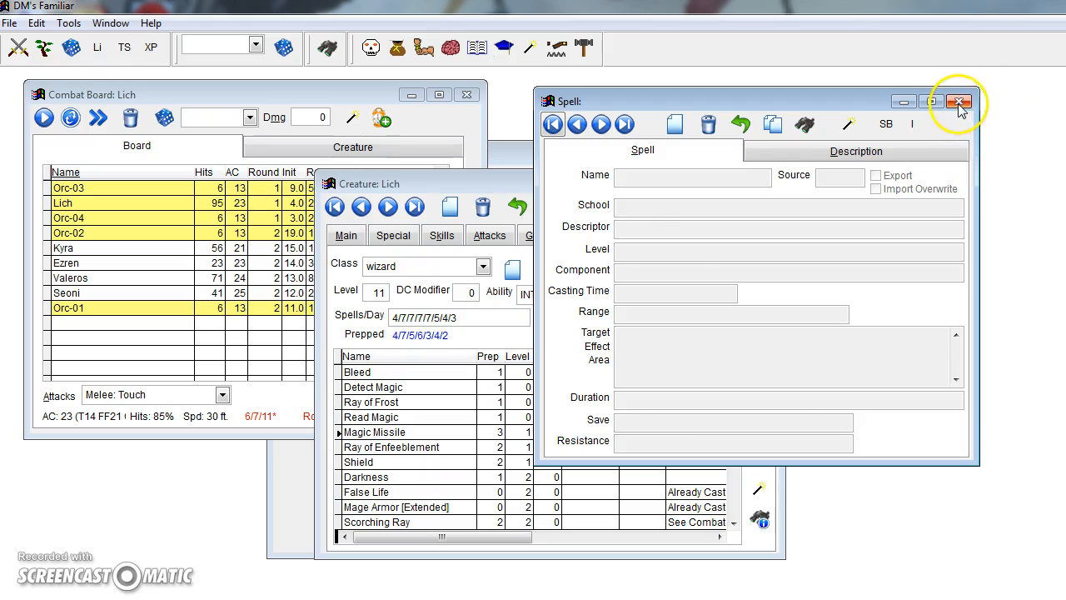